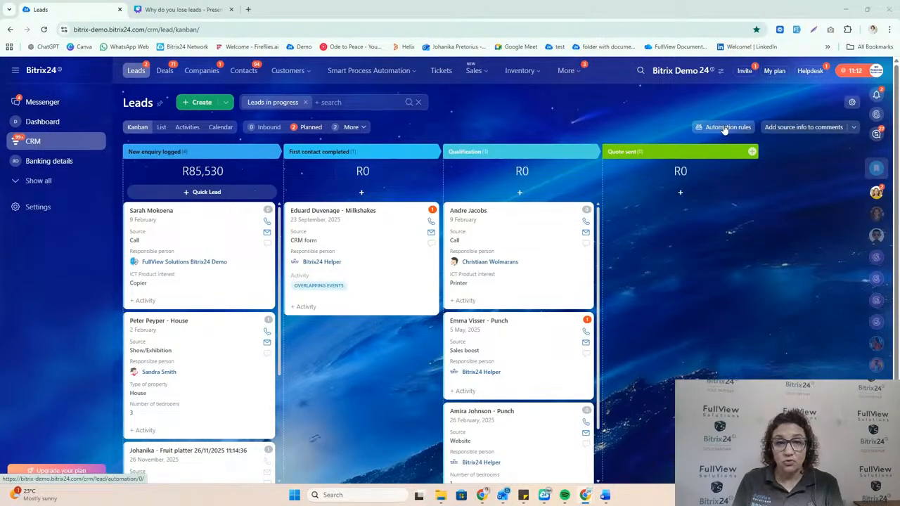
Step: Open the Customer Acknowledge email rule in the leads' automation rules and examine the Name placeholder in its greeting
click(724, 127)
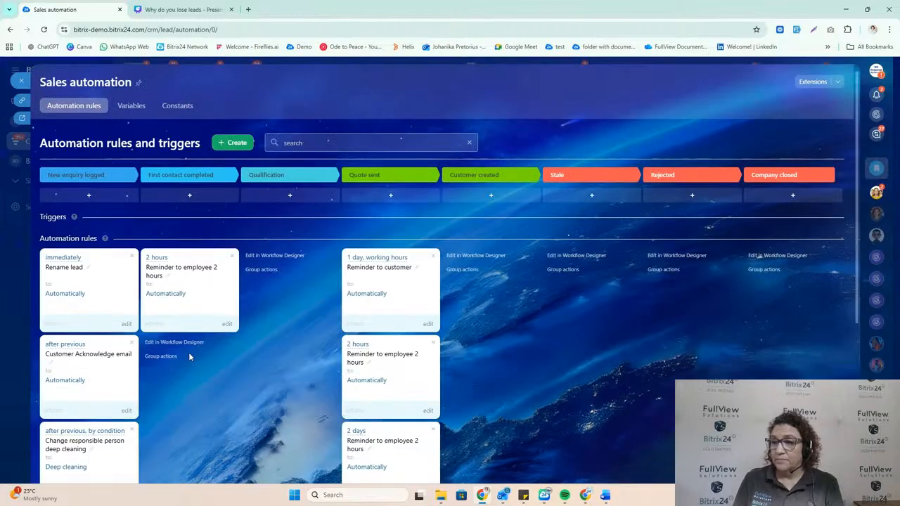
scroll(87, 208, down, 3)
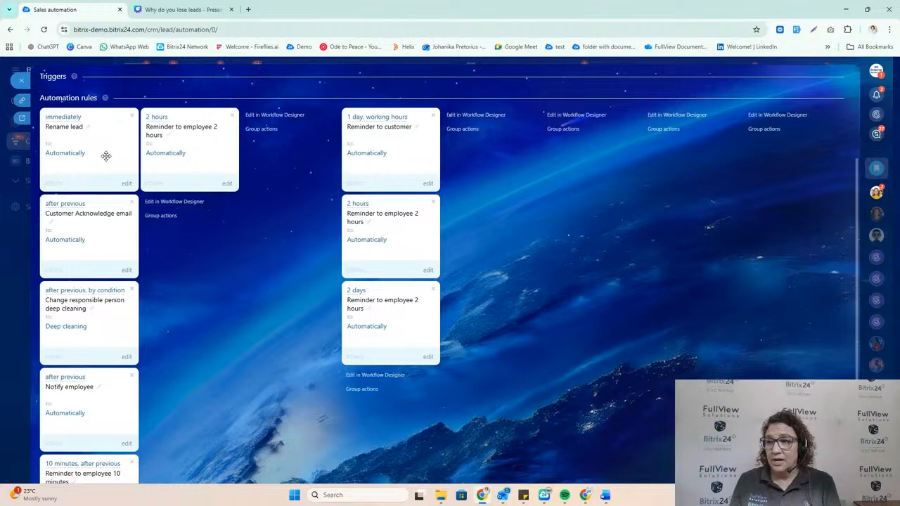
click(126, 271)
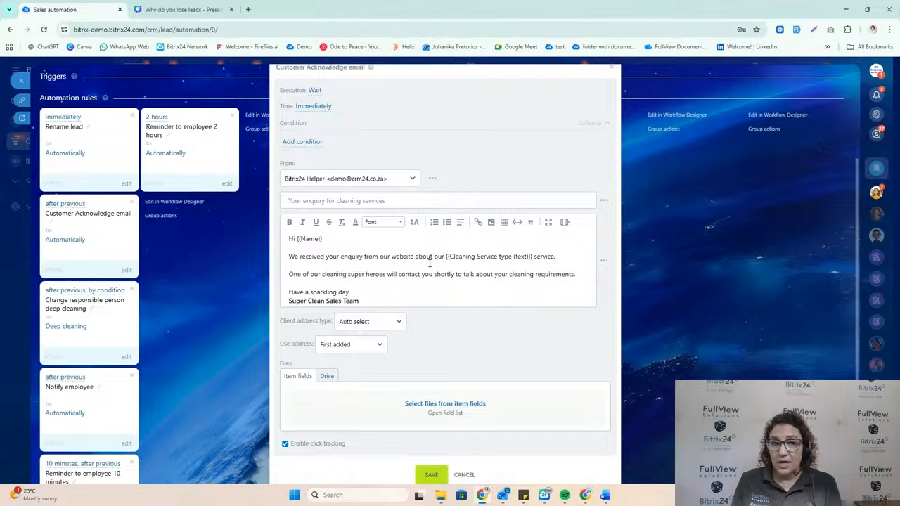
drag(328, 239, 299, 242)
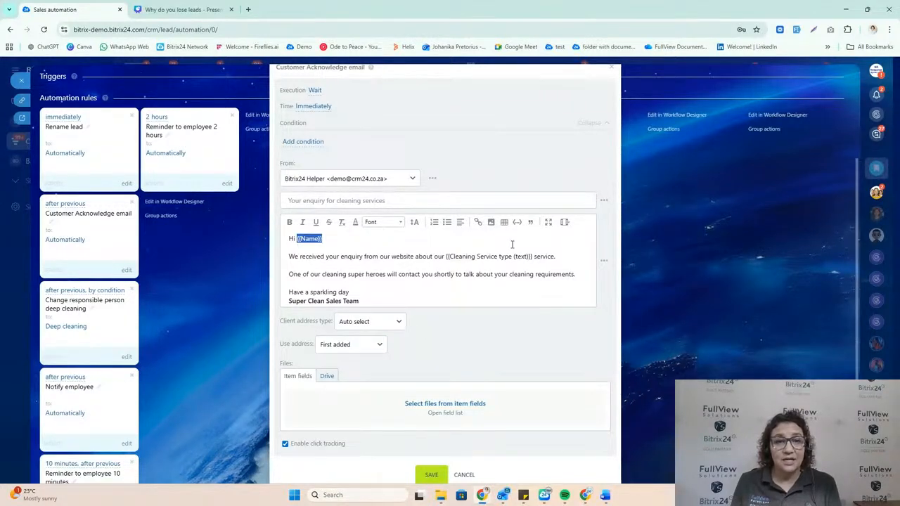
Step: Browse the Lead fields that can be inserted as placeholders in the acknowledgement email body
click(604, 264)
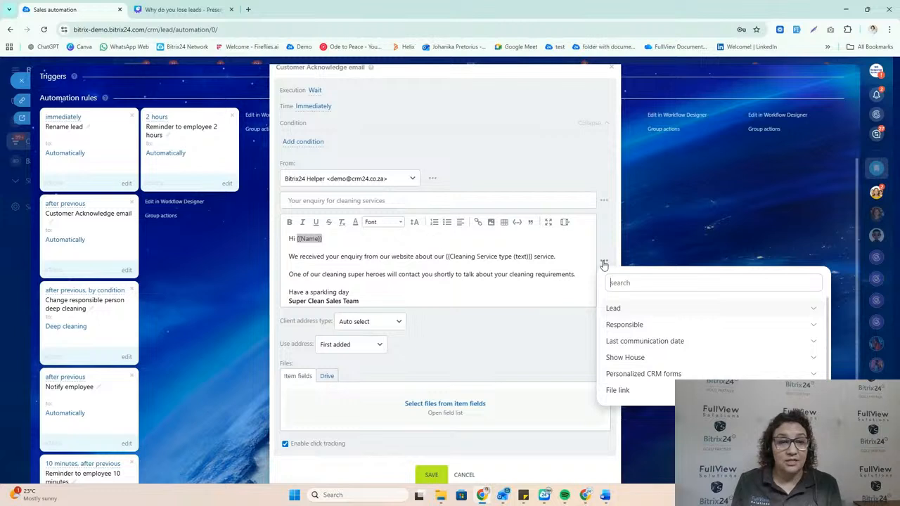
click(616, 311)
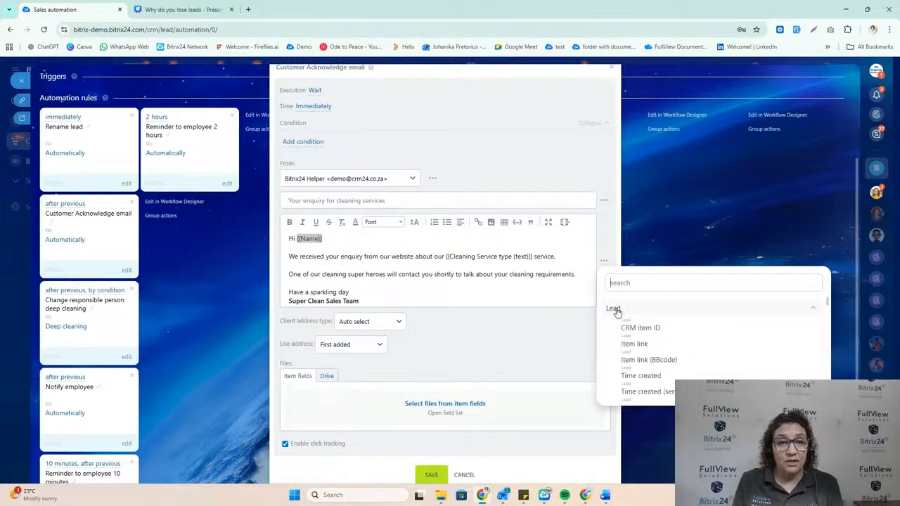
scroll(653, 341, down, 3)
scroll(651, 341, down, 5)
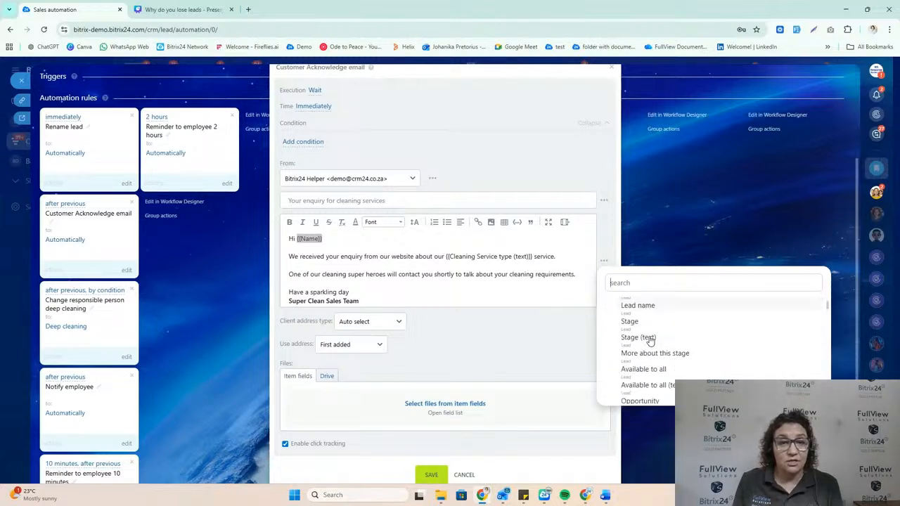
scroll(651, 341, down, 3)
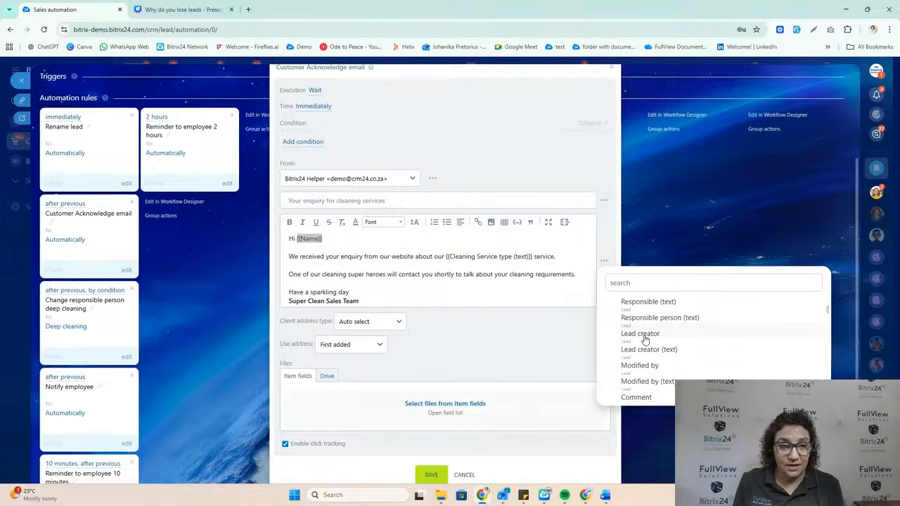
click(510, 289)
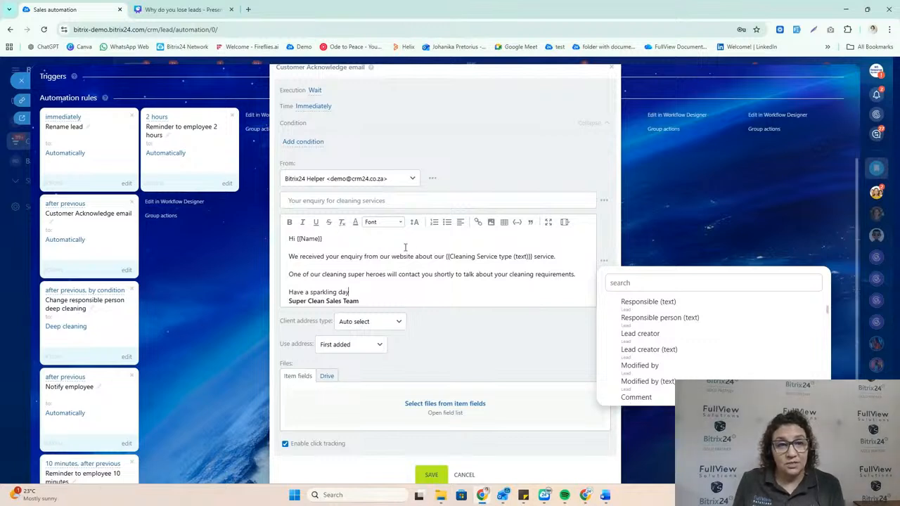
Step: Examine the email's Cleaning Service type placeholder and its surrounding settings, then leave the rule unsaved and return to the leads board
drag(444, 256, 533, 259)
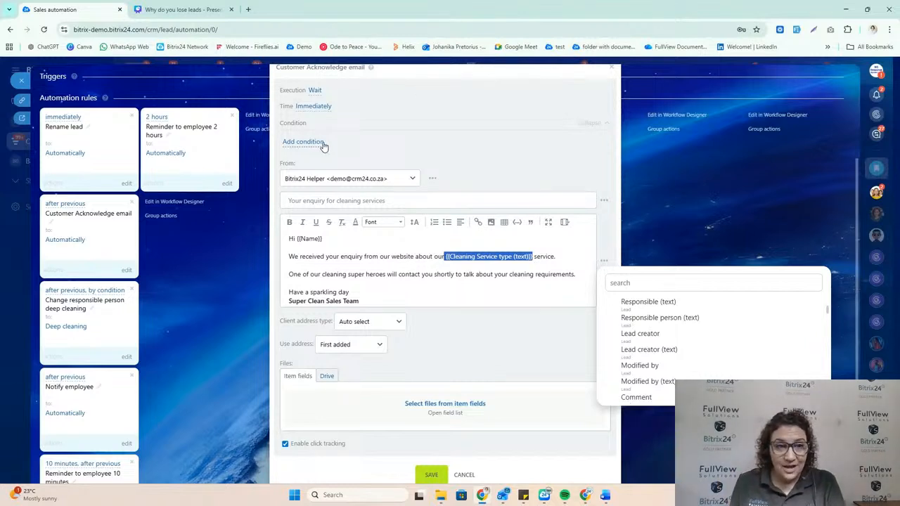
scroll(324, 146, up, 1)
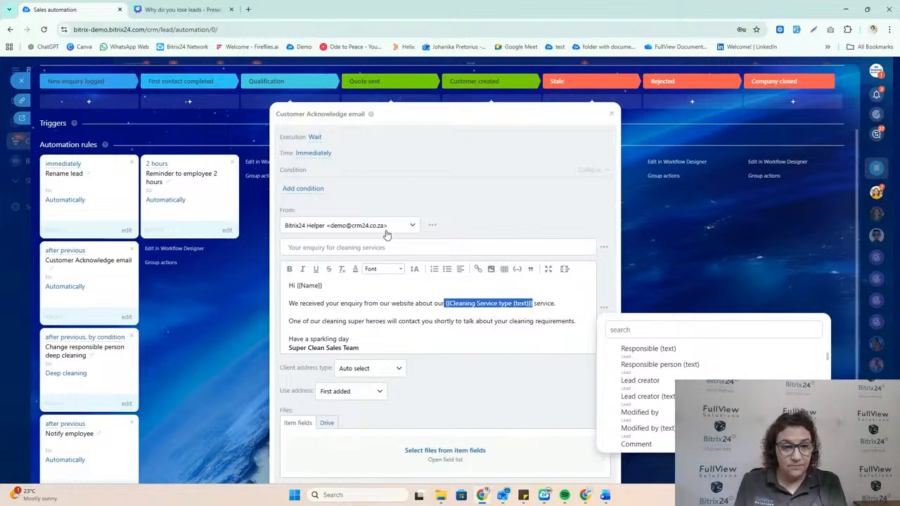
scroll(388, 235, down, 1)
click(479, 216)
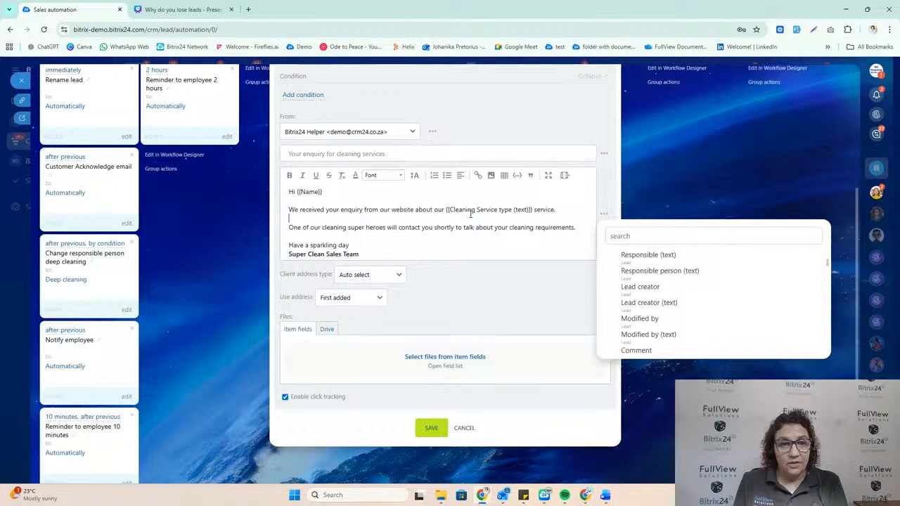
drag(446, 210, 535, 216)
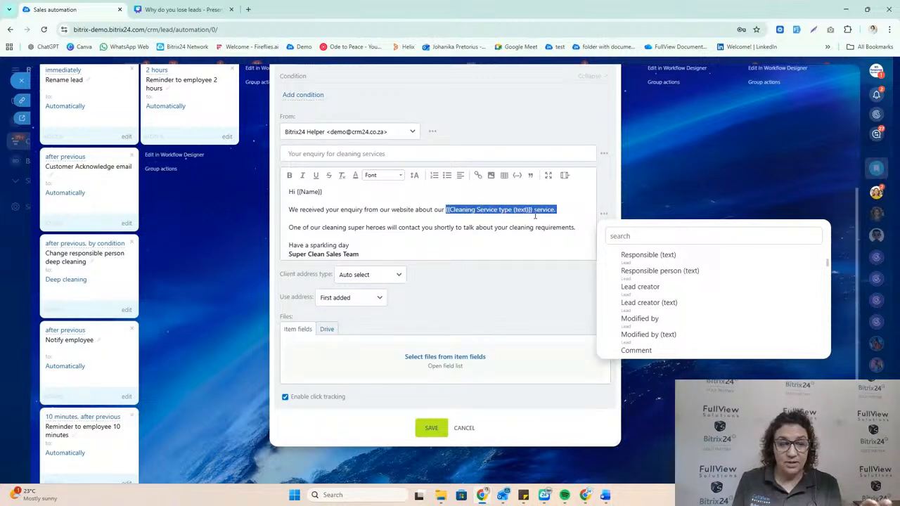
click(469, 429)
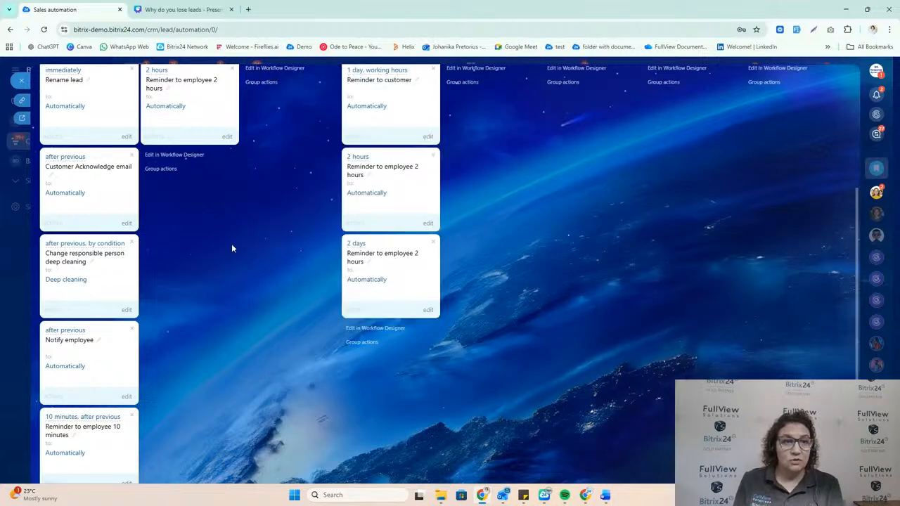
click(21, 82)
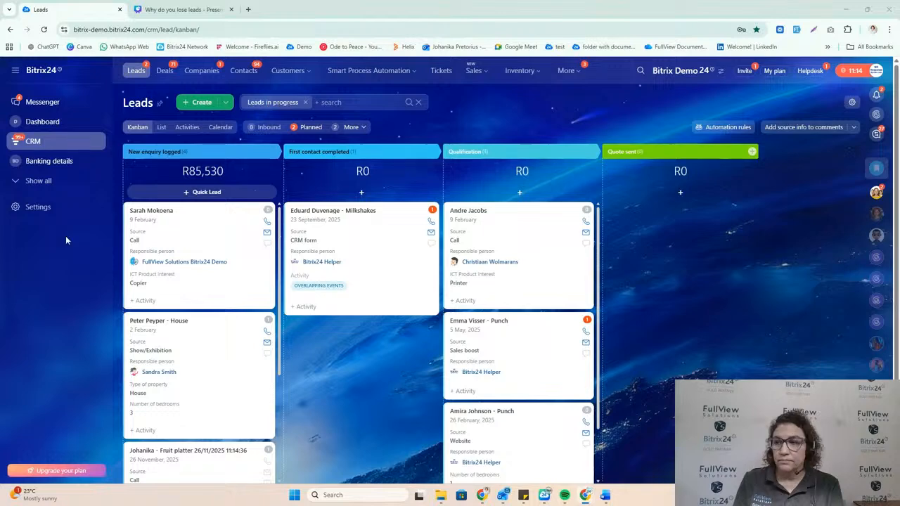
Step: In the first lead under New enquiry logged, set the Cleaning Service type to Deep clean and save the lead
click(150, 212)
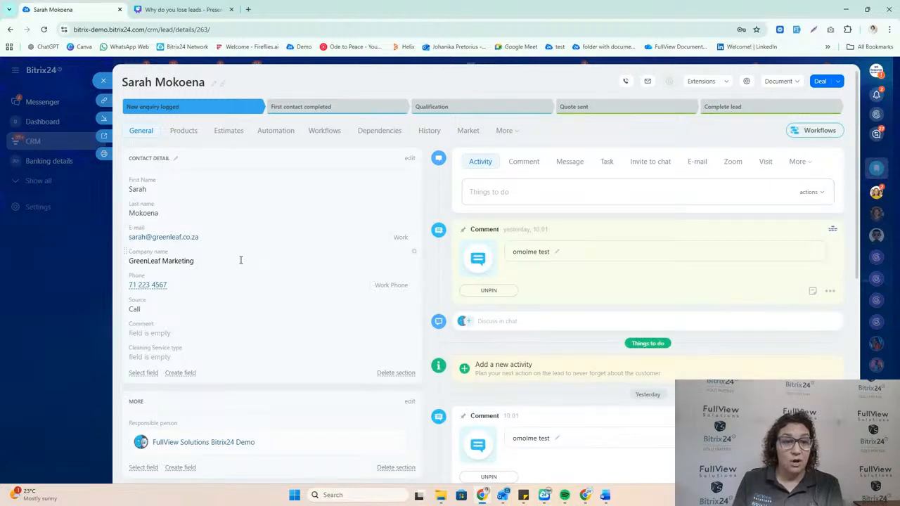
scroll(242, 261, down, 2)
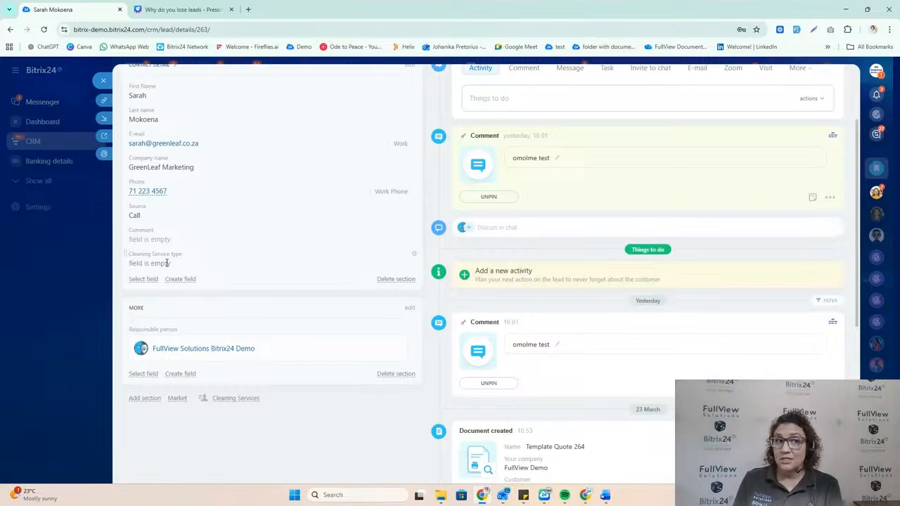
click(167, 263)
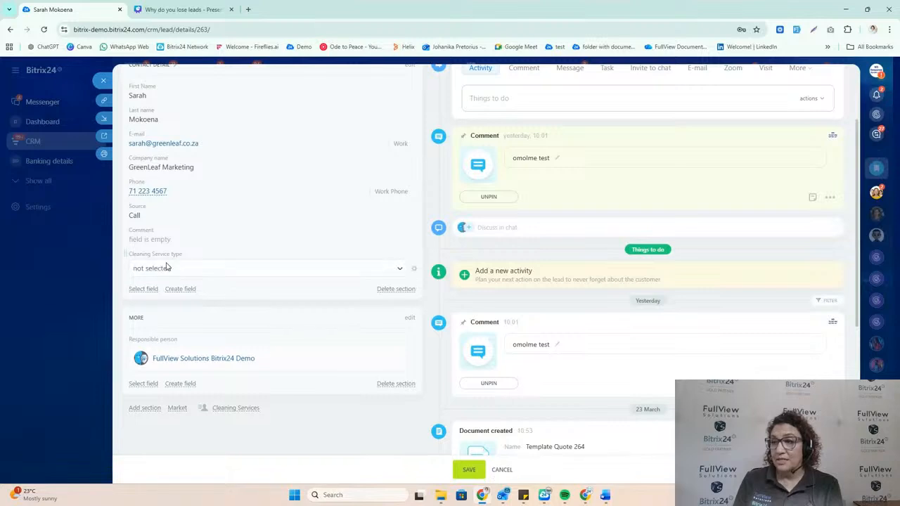
click(172, 269)
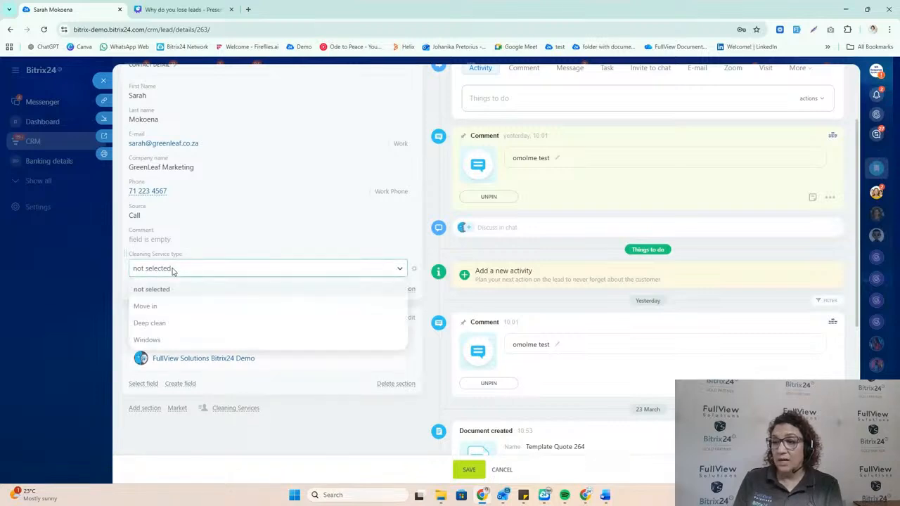
click(151, 323)
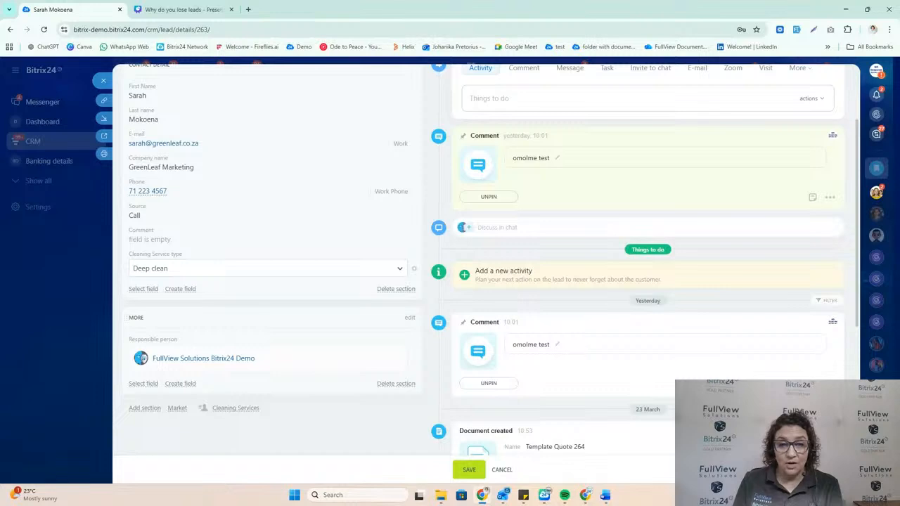
key(alt+Tab)
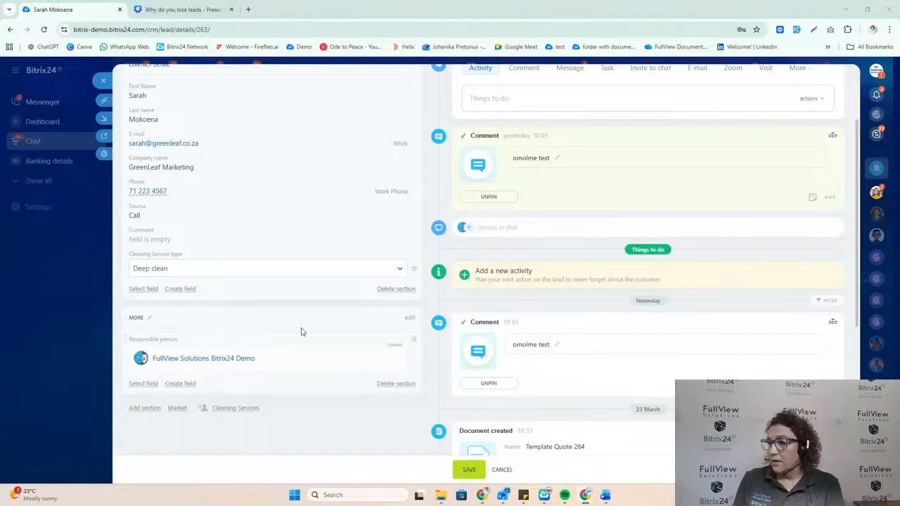
scroll(267, 282, down, 2)
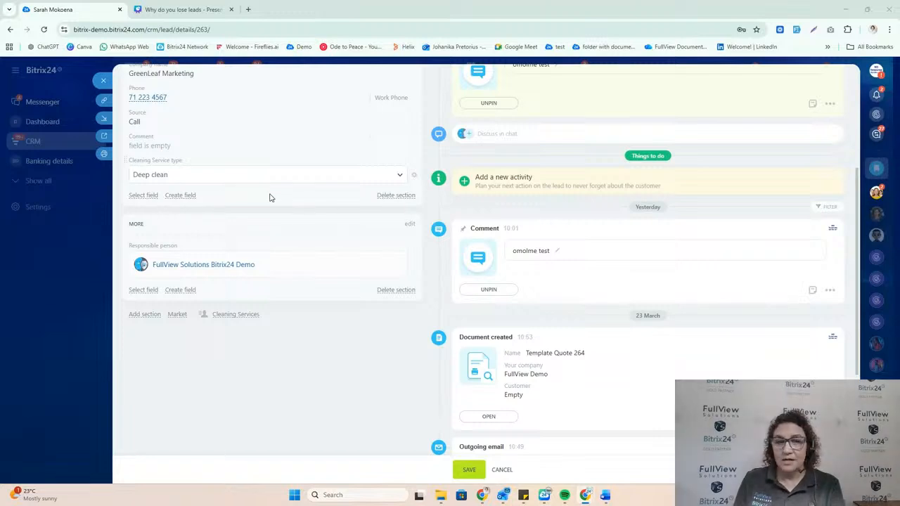
click(468, 475)
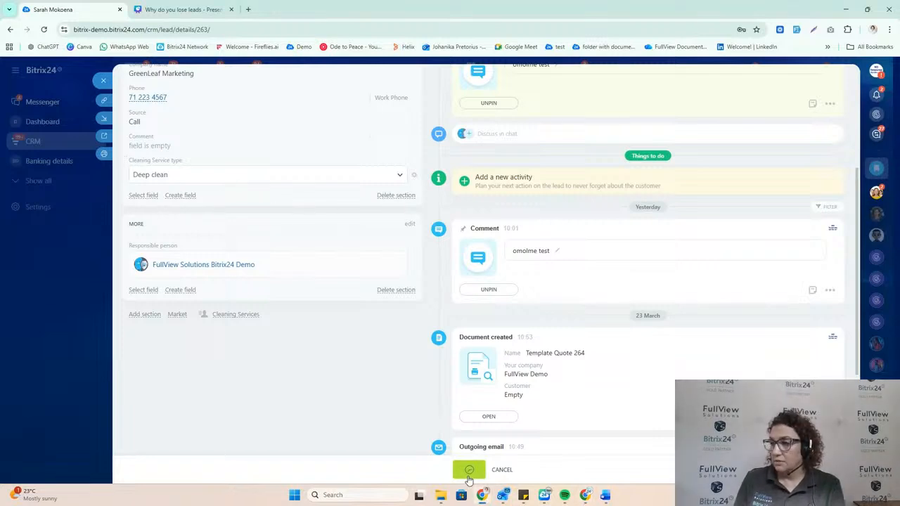
scroll(211, 372, up, 5)
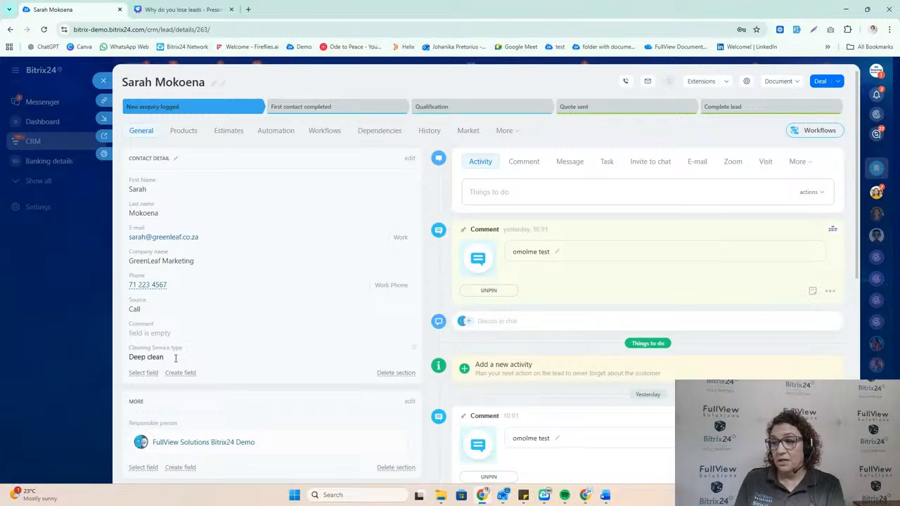
drag(169, 357, 128, 358)
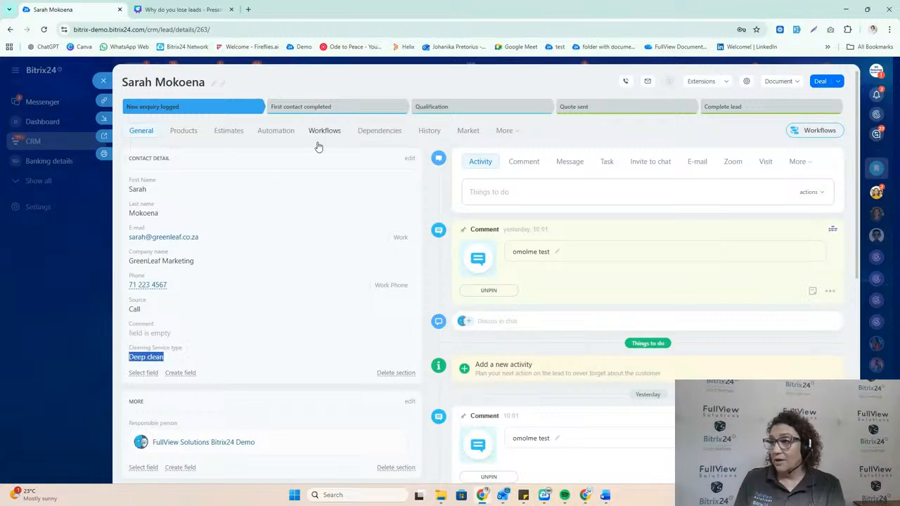
Step: From the lead's automation, review the Cleaning Service type placeholder in the Customer Acknowledge email rule and close the rule
click(284, 138)
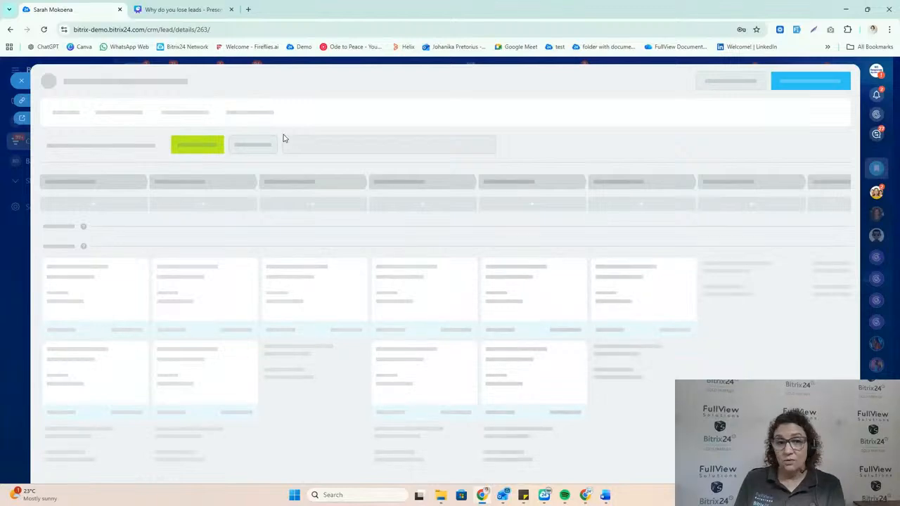
scroll(122, 343, down, 1)
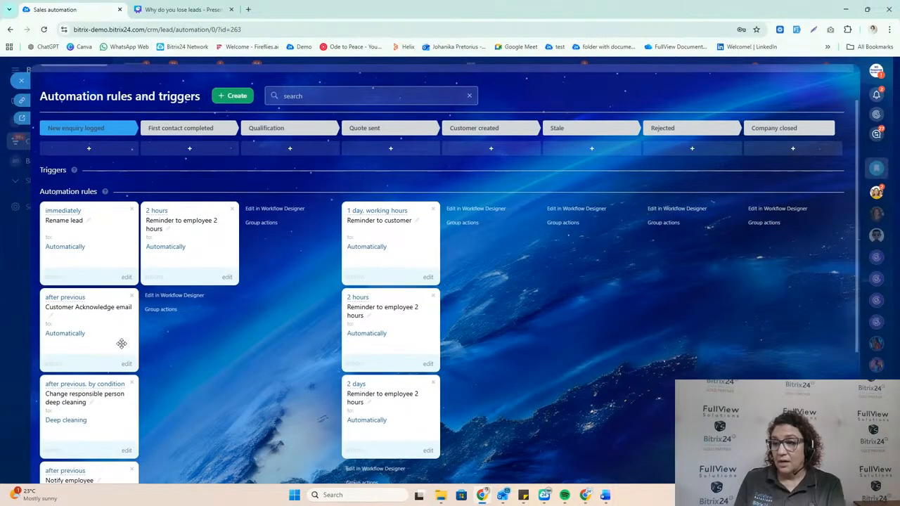
click(127, 364)
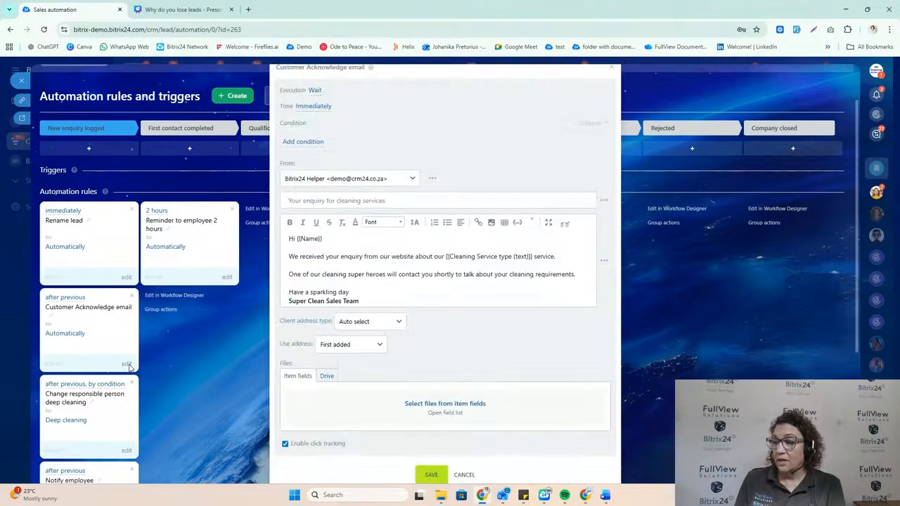
drag(446, 256, 532, 263)
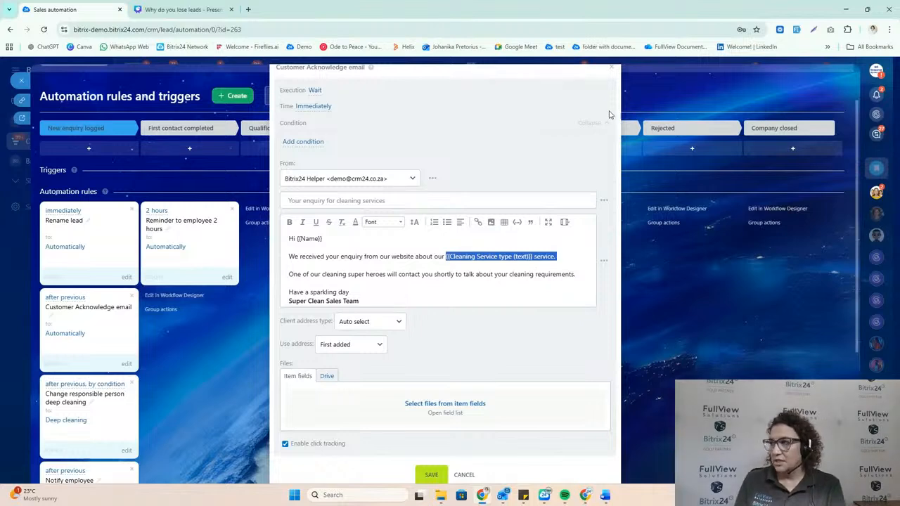
click(613, 70)
Step: Review the condition and employee selection order options of the Change responsible person deep cleaning rule, then close it without saving
scroll(101, 292, down, 2)
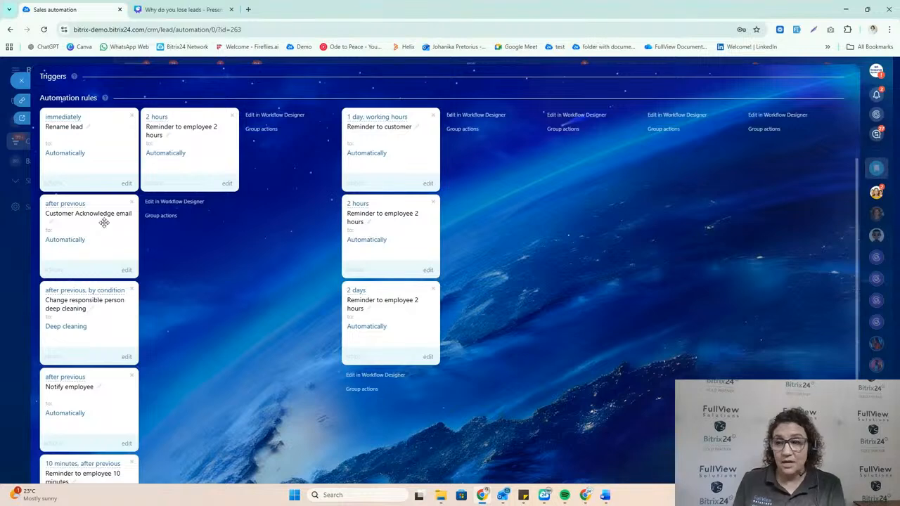
scroll(109, 327, down, 1)
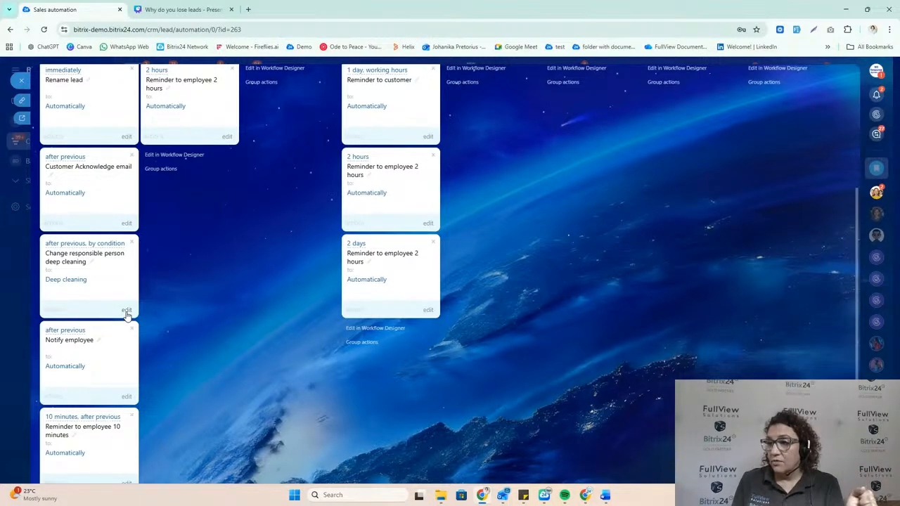
click(126, 310)
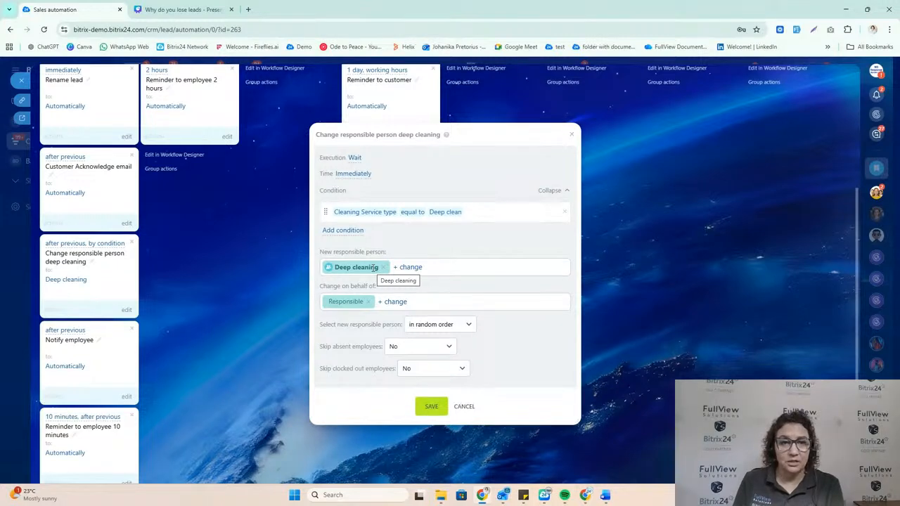
click(476, 219)
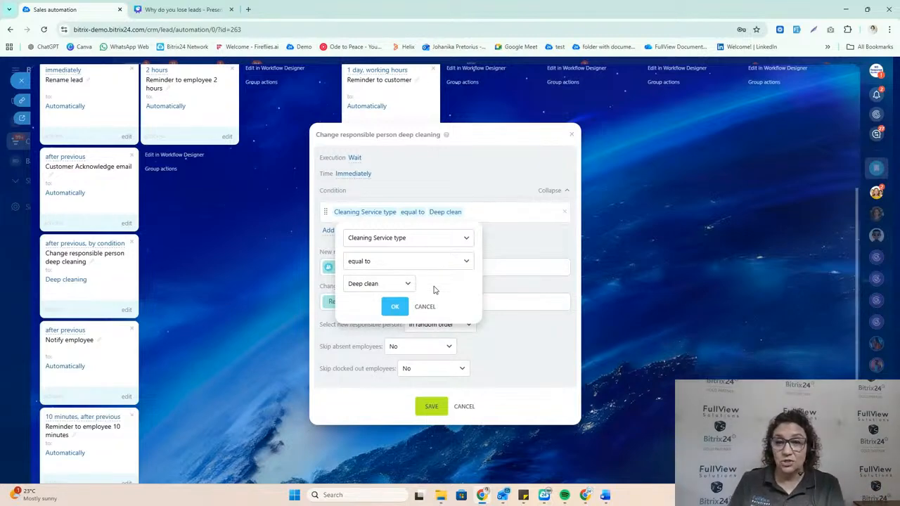
click(424, 307)
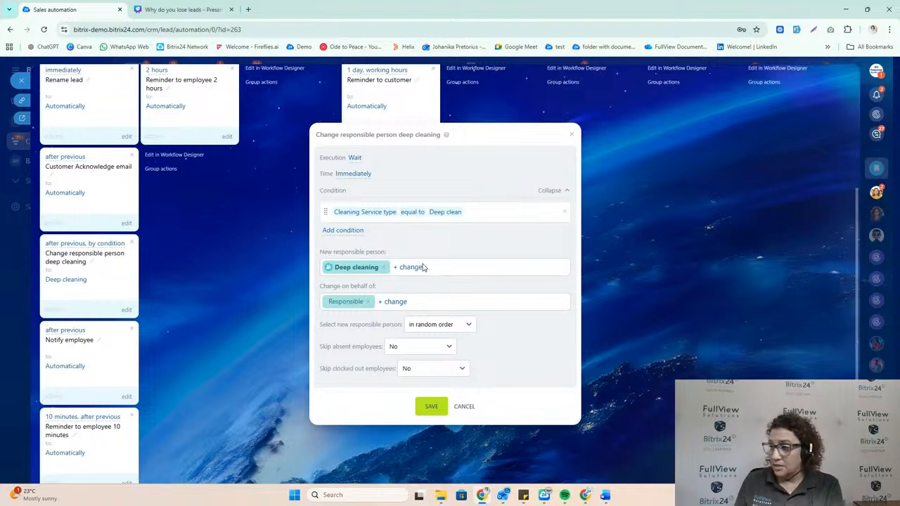
click(466, 326)
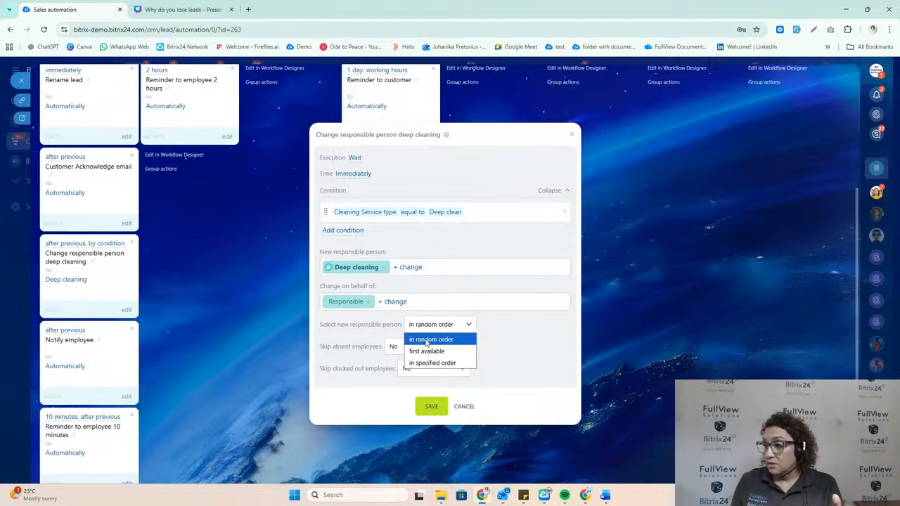
click(471, 408)
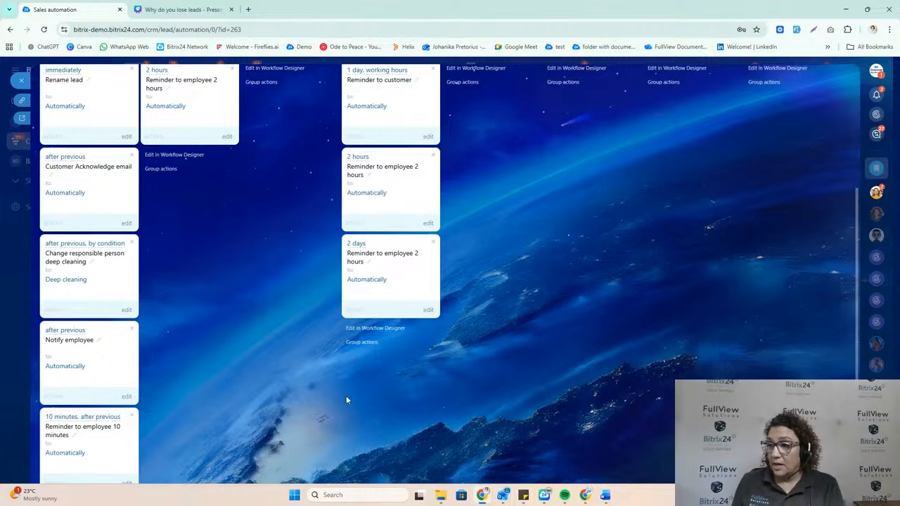
Step: Review the recipient and message text of the Notify employee rule, then close it without saving
scroll(177, 355, down, 1)
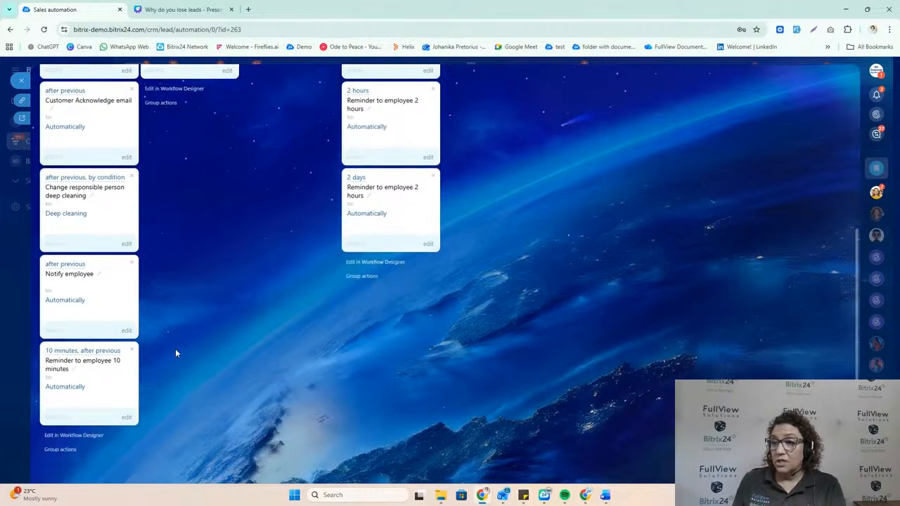
click(126, 331)
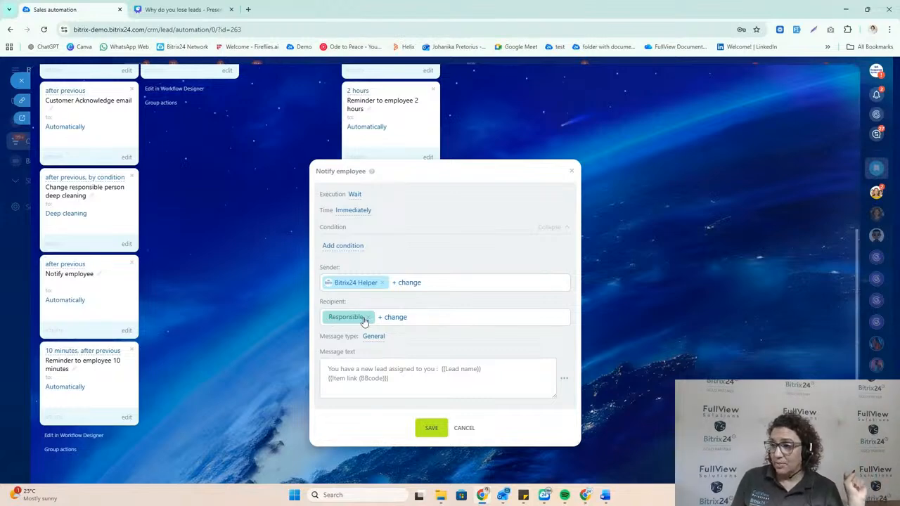
drag(405, 382, 318, 373)
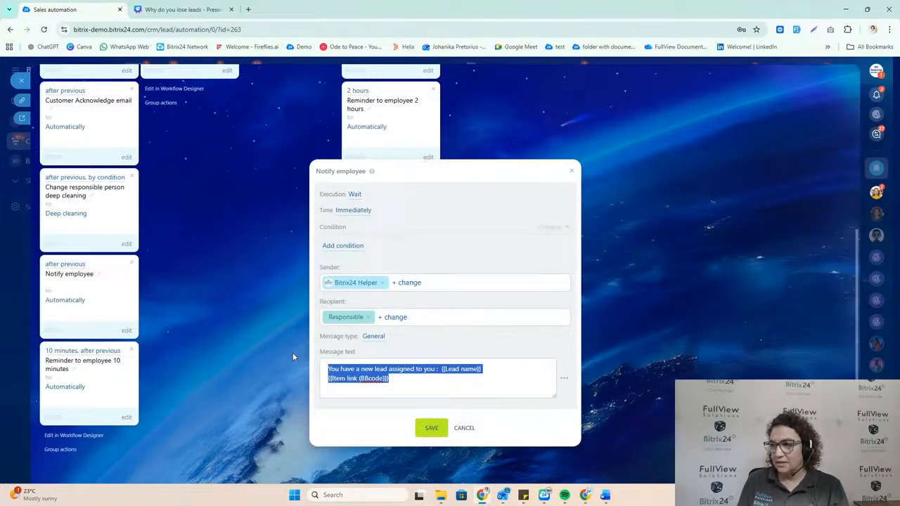
click(464, 429)
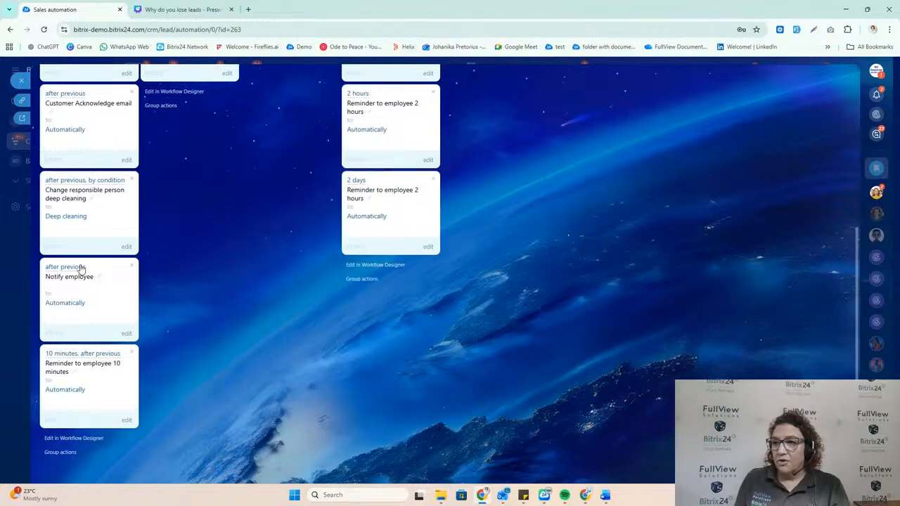
Step: Look over the New enquiry logged rules, examine the delay time and unit options of the Reminder to employee 10 minutes rule, and close it unsaved
scroll(81, 268, up, 3)
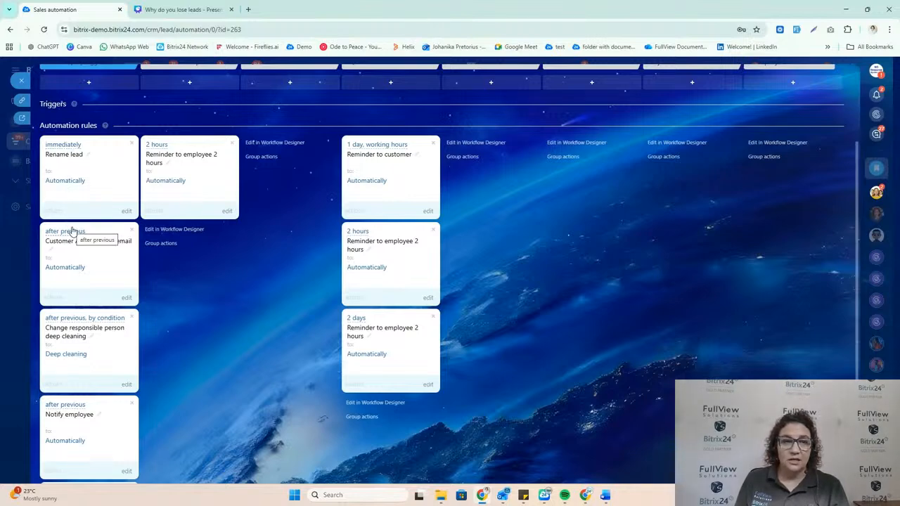
scroll(74, 235, down, 2)
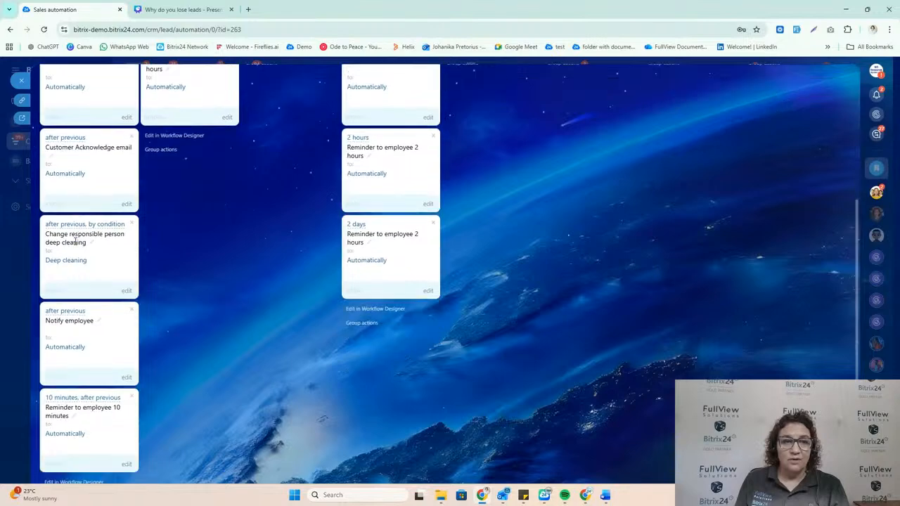
scroll(76, 238, down, 1)
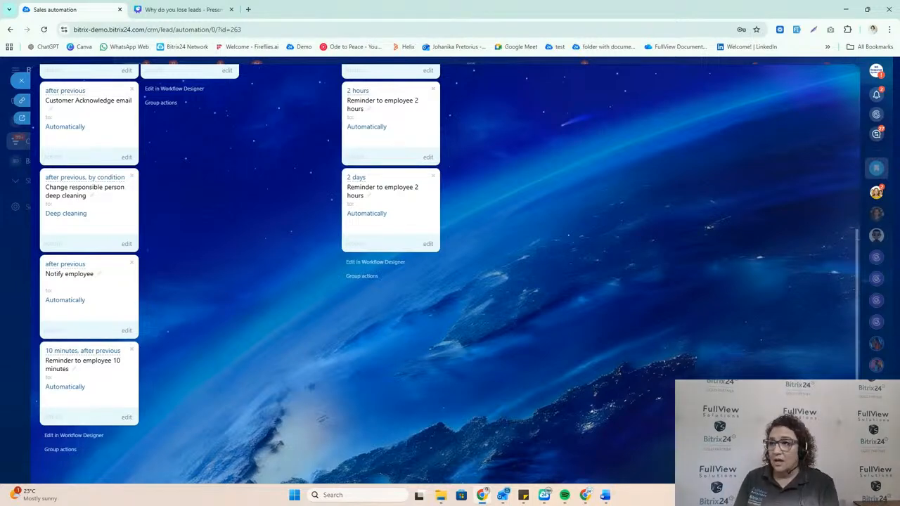
scroll(303, 278, up, 5)
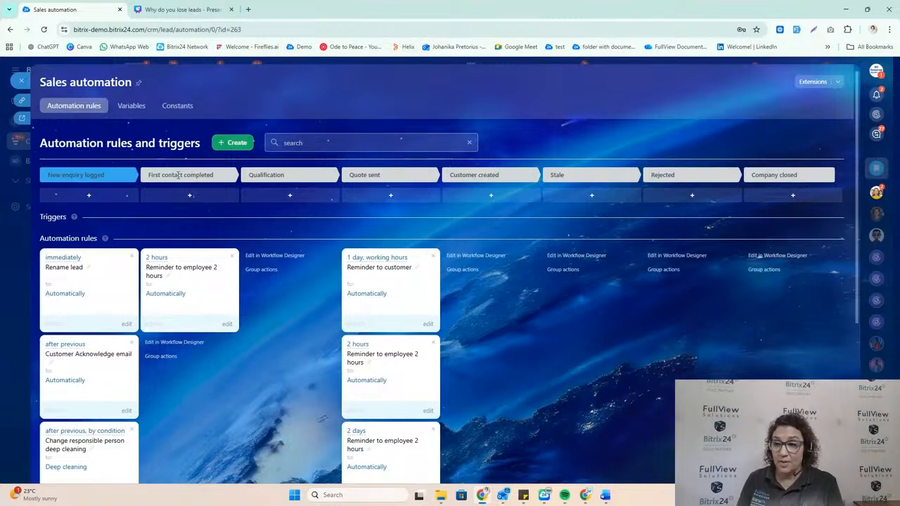
scroll(147, 303, down, 3)
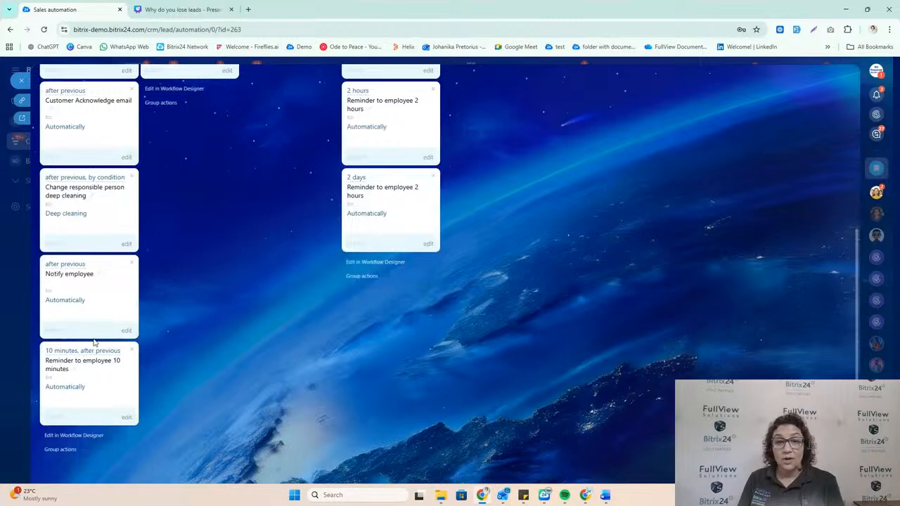
click(127, 418)
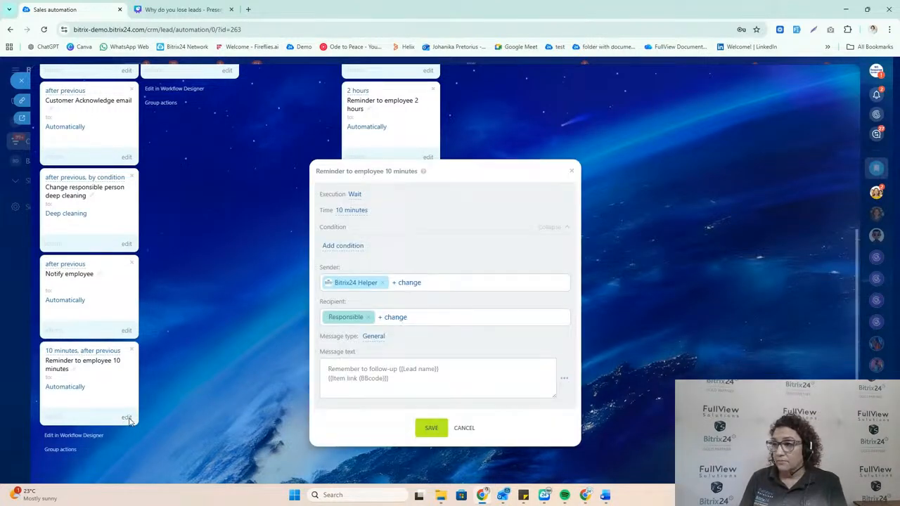
click(355, 211)
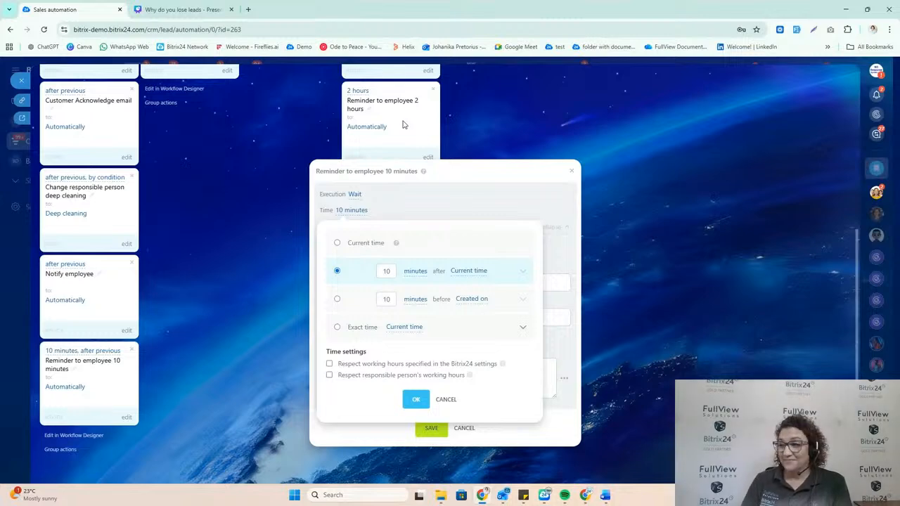
click(415, 271)
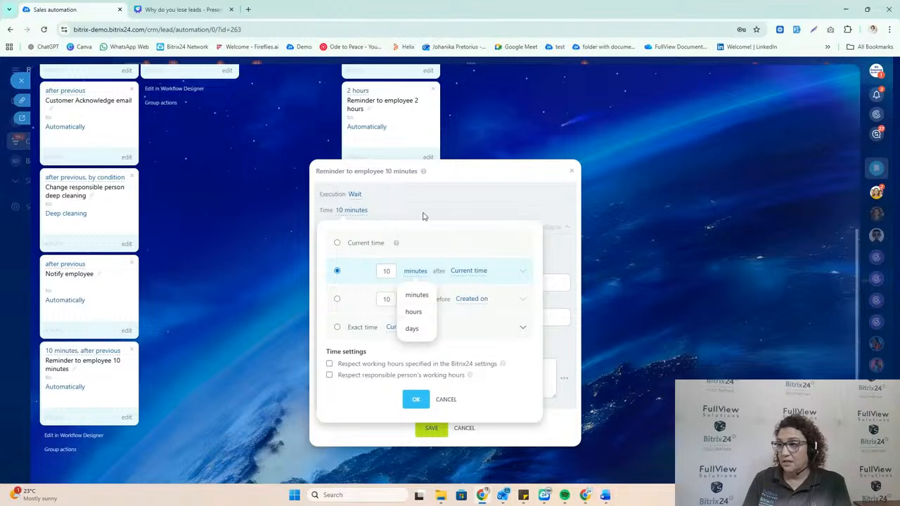
click(453, 403)
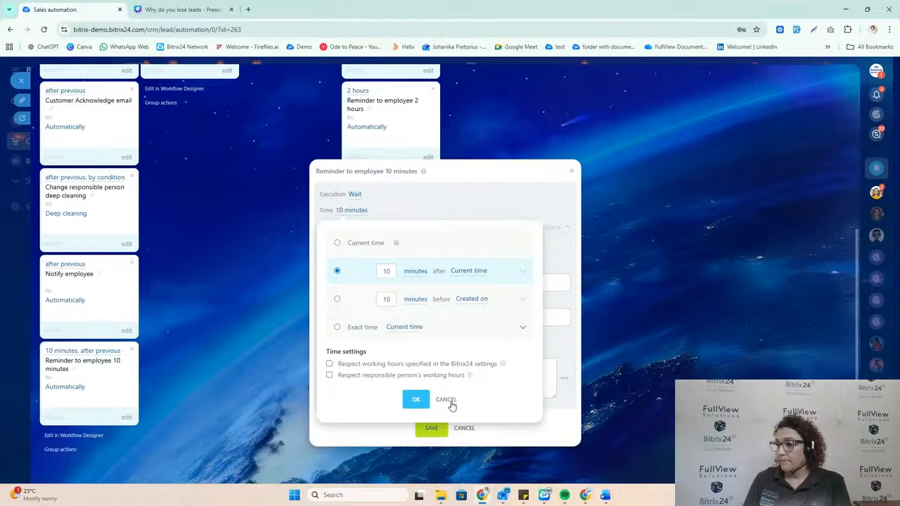
click(451, 402)
click(465, 429)
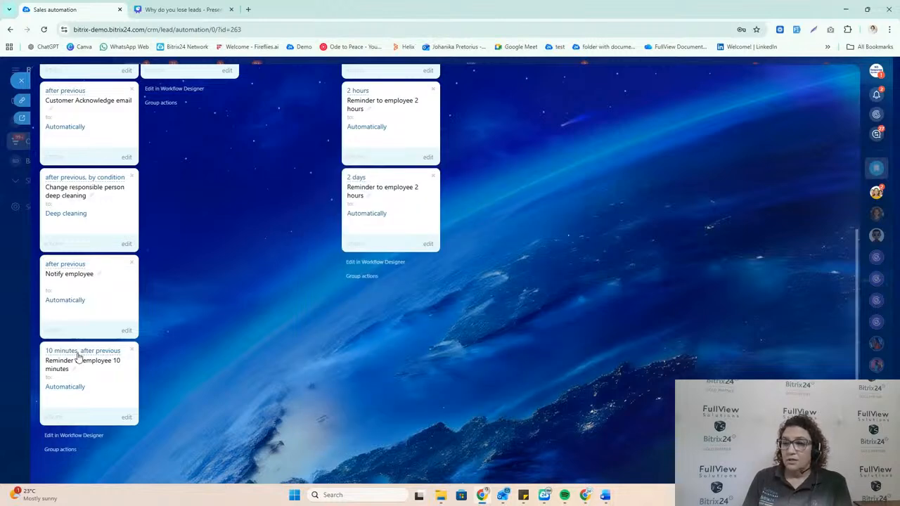
Step: Search the rules and triggers available for the First contact completed stage for "email", then clear the search
scroll(84, 416, up, 3)
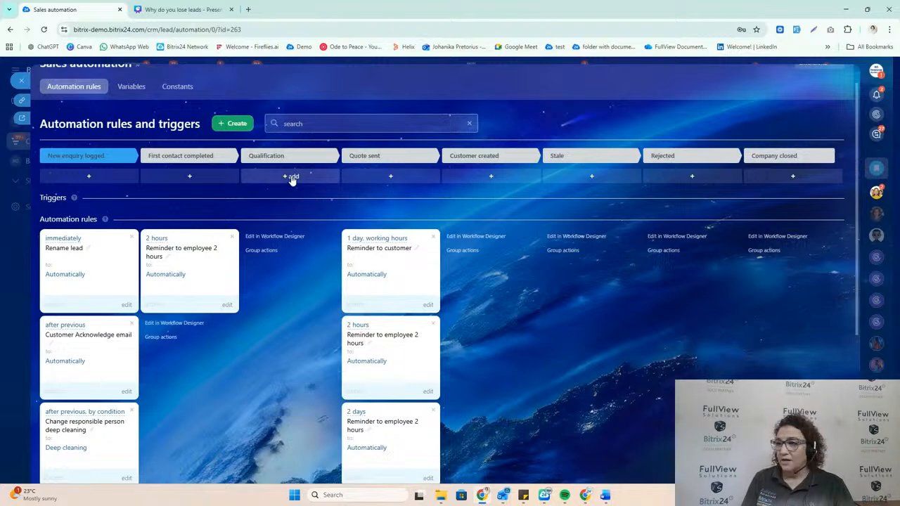
click(192, 176)
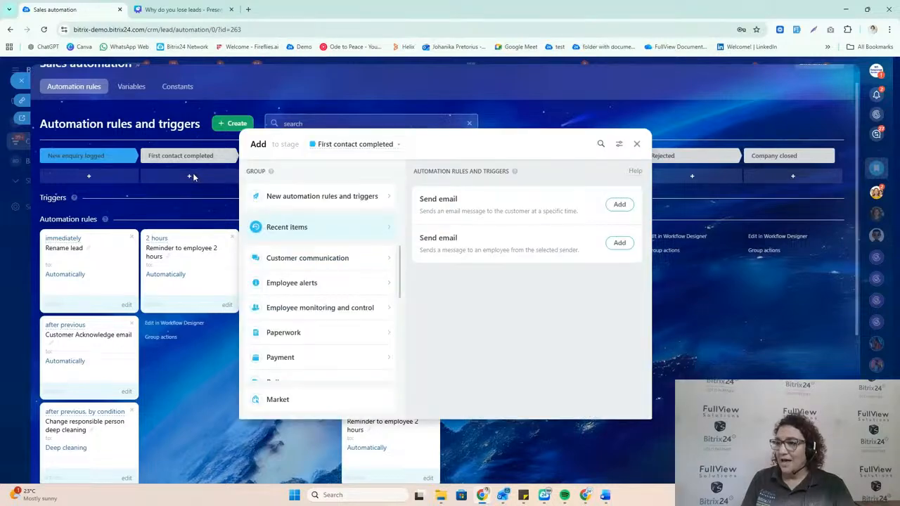
click(603, 144)
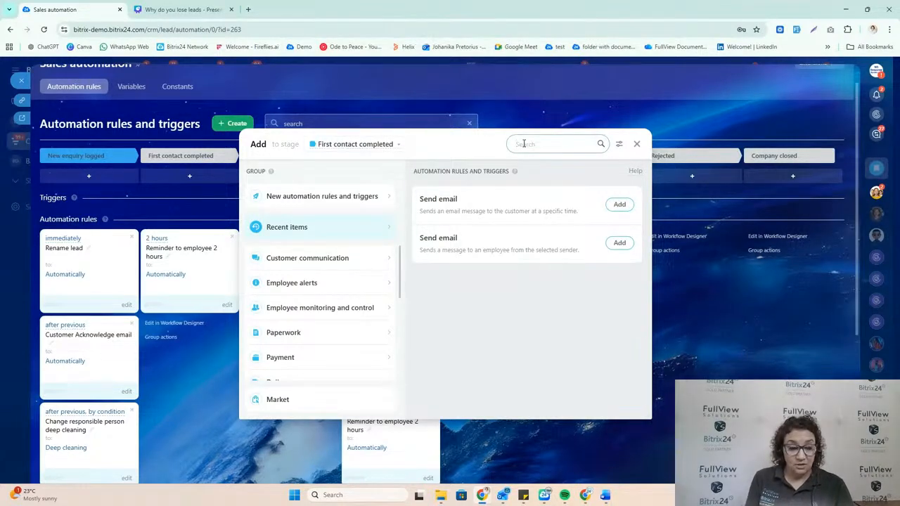
text(c)
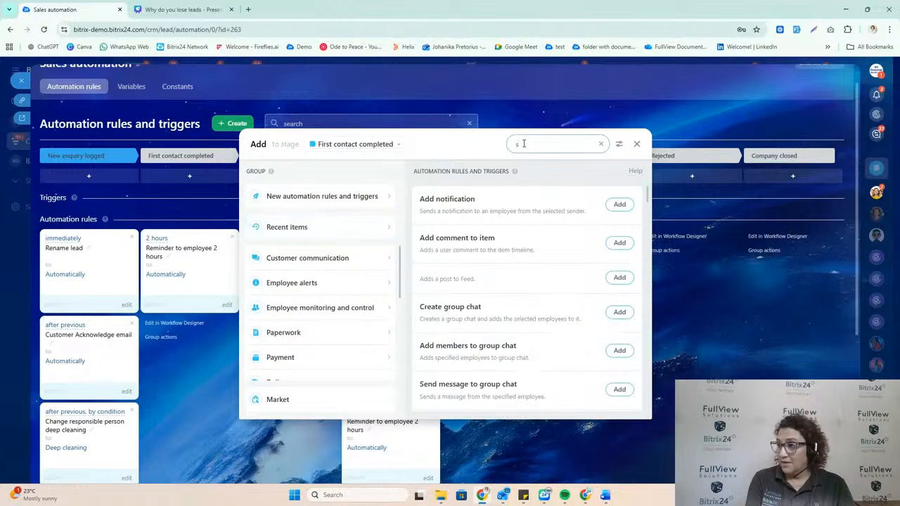
key(BackSpace)
text(em)
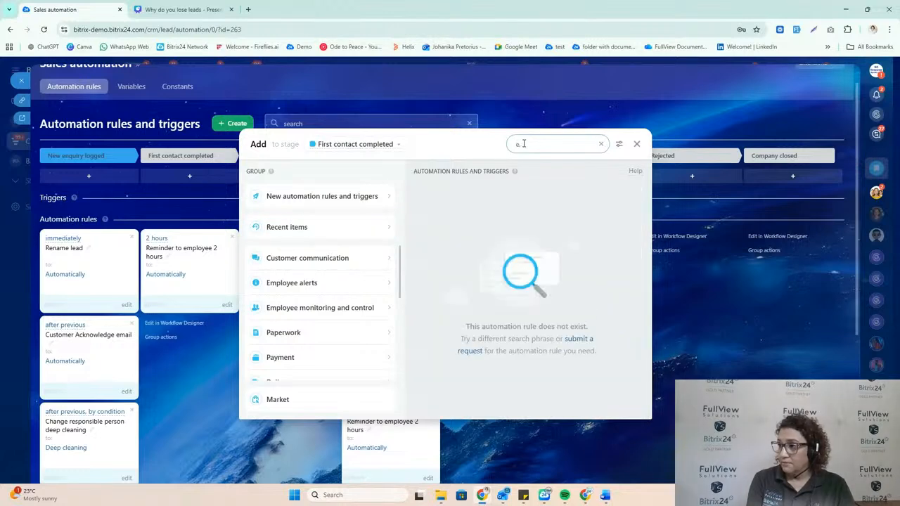
text(ail)
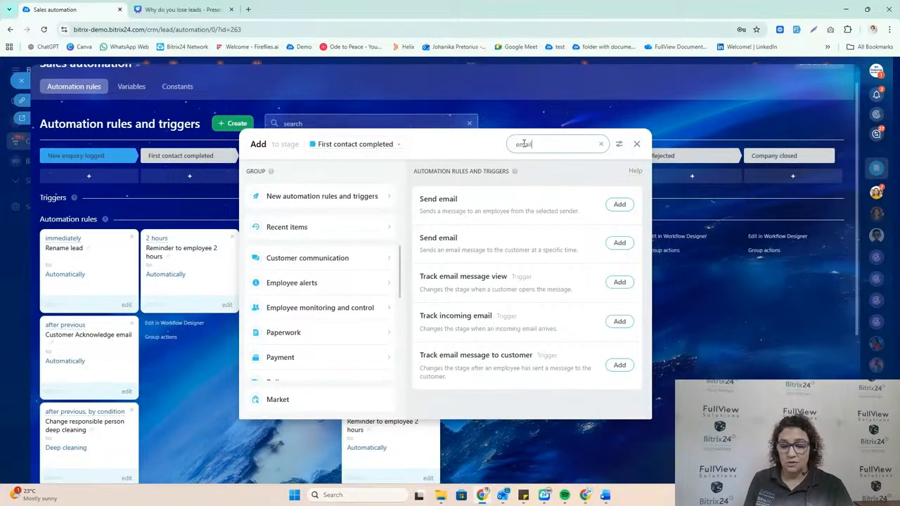
key(BackSpace)
key(BackSpace)
key(BackSpace)
key(BackSpace)
key(BackSpace)
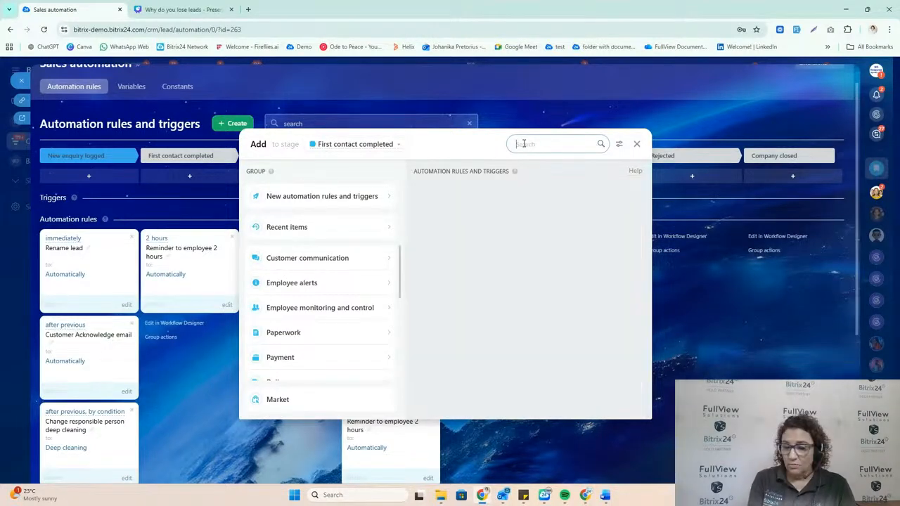
Step: Search the available rules for "task", examine the Task management group, and close the rule selection without adding anything
text(task)
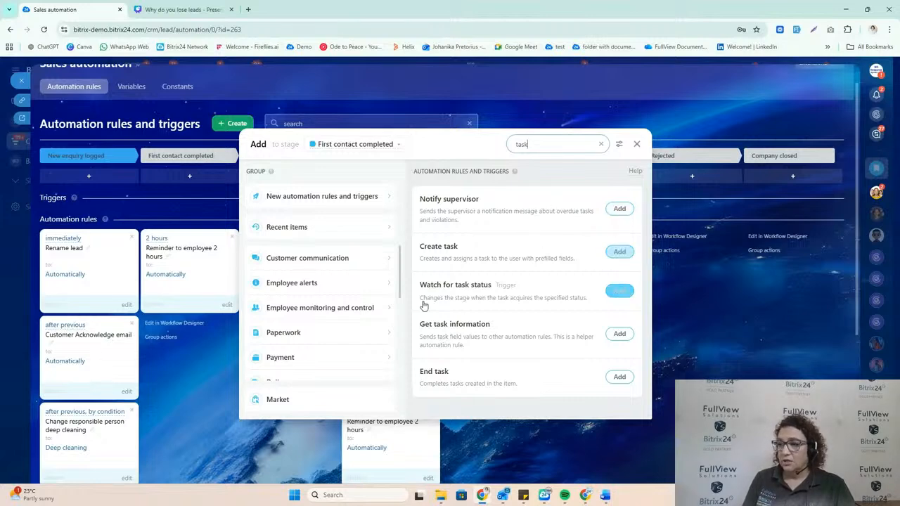
scroll(479, 309, down, 1)
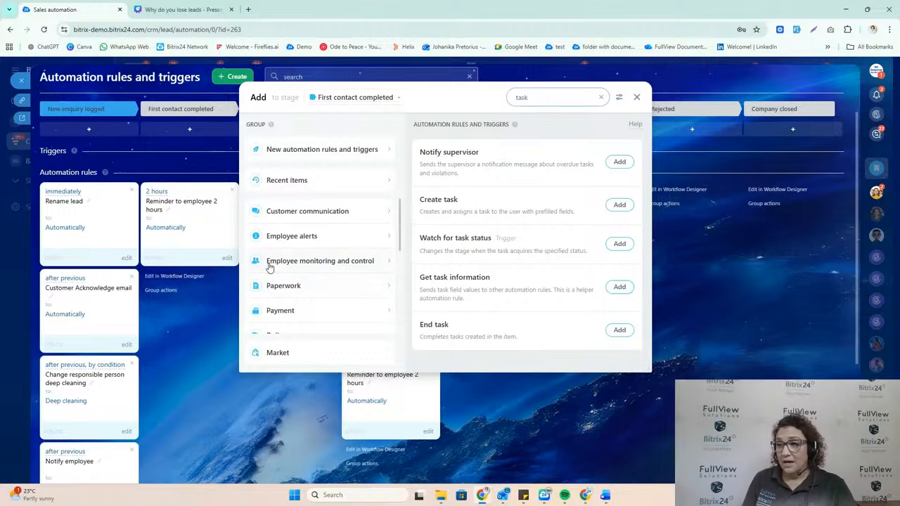
scroll(304, 251, down, 1)
scroll(303, 251, down, 2)
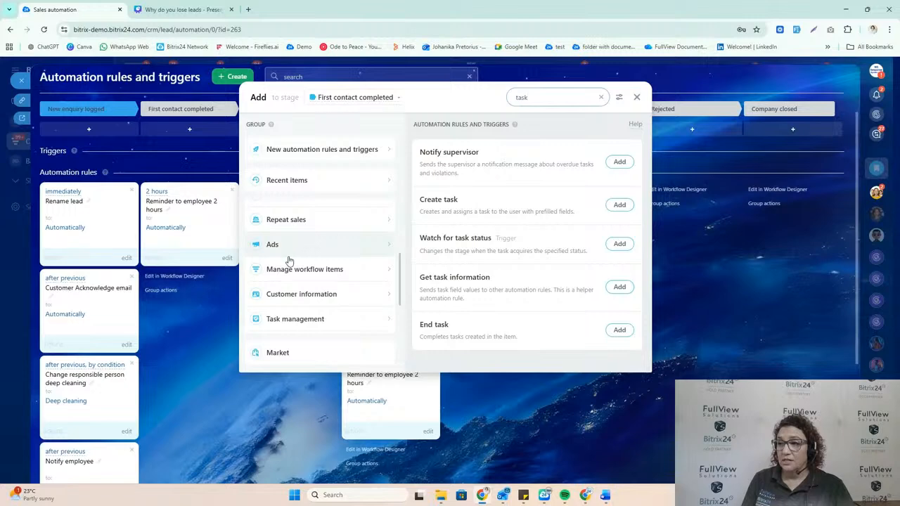
scroll(293, 268, down, 1)
click(292, 273)
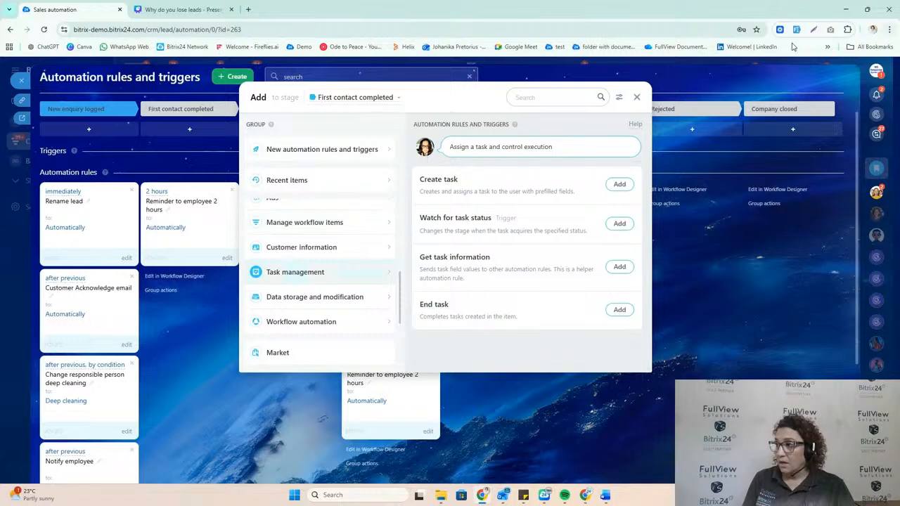
click(638, 97)
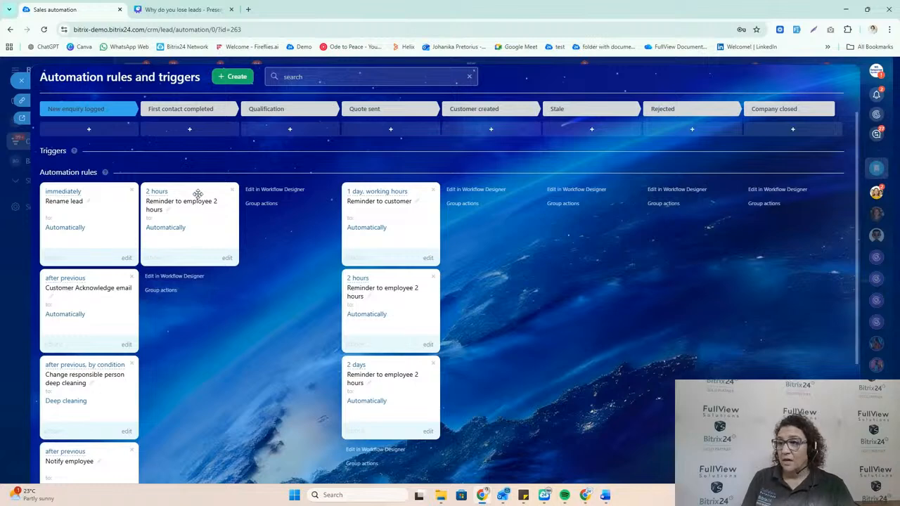
Step: Add the Send email rule that emails the customer at a specific time to the First contact completed stage
click(190, 129)
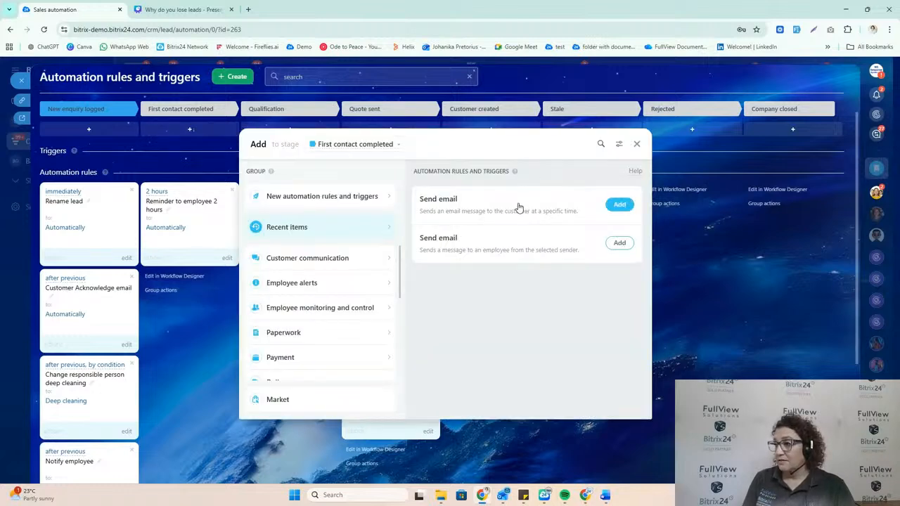
click(620, 205)
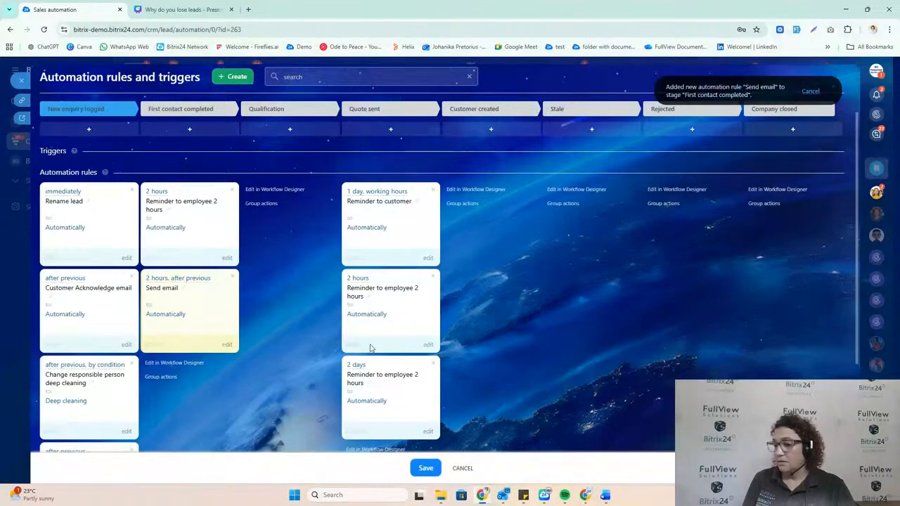
Step: Fill in the Send email rule with sender Accounts Inc, subject "sdfsdf" and message "sdfasdf", and save the rule settings
click(374, 262)
text(sdfasdf)
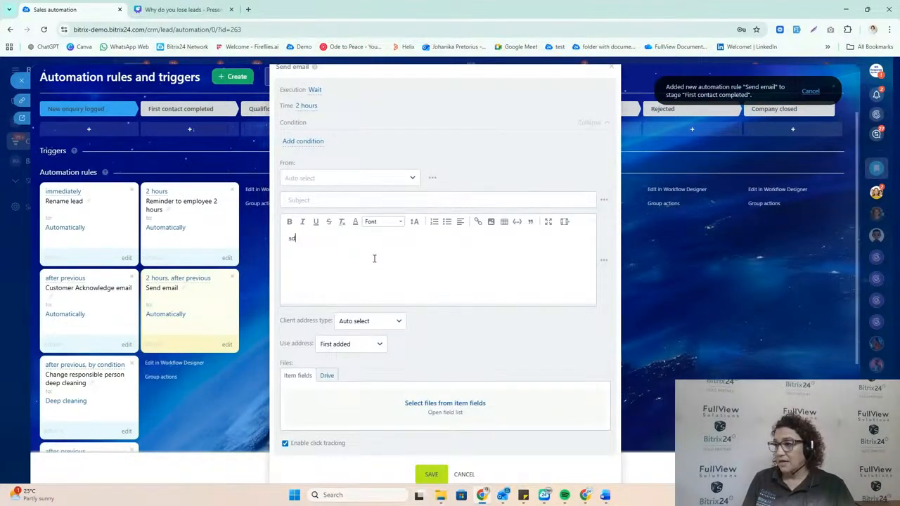
click(368, 178)
click(355, 221)
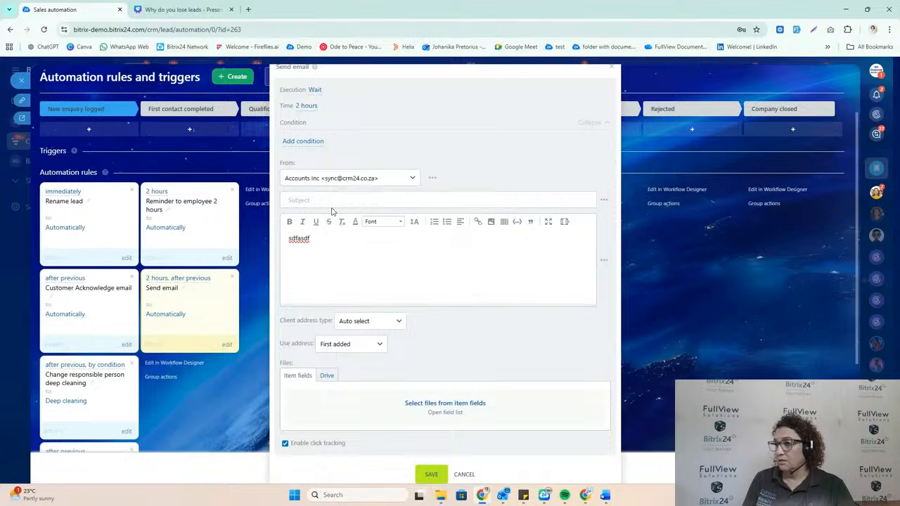
click(331, 200)
text(sdfas)
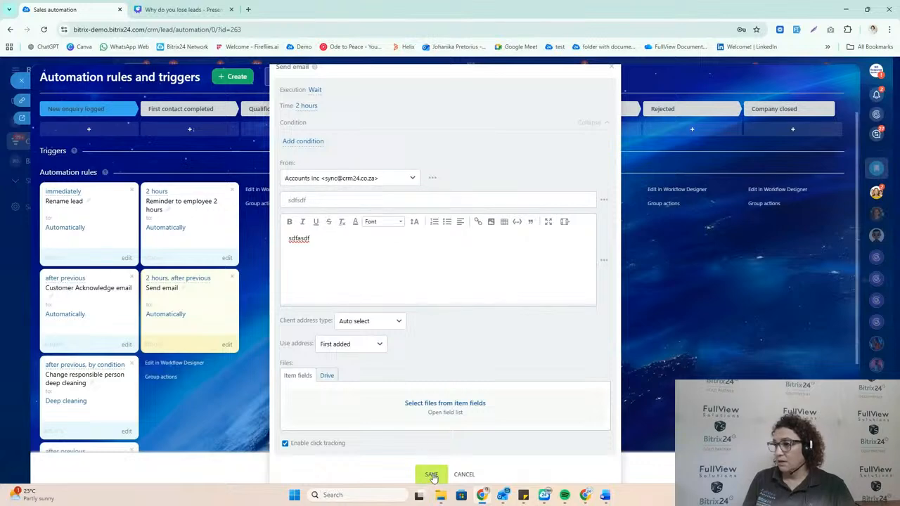
click(431, 474)
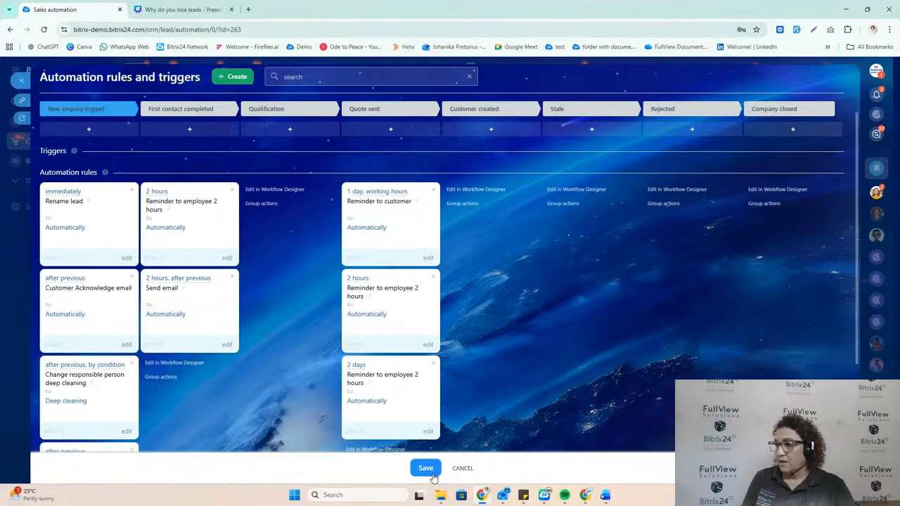
Step: Open the Send email rule's name for editing in the First contact completed stage and close it without renaming
click(183, 289)
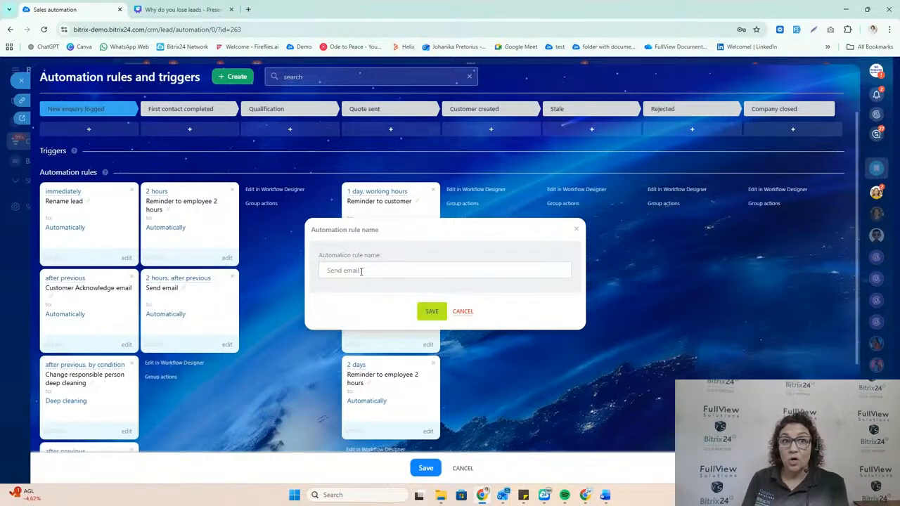
click(463, 312)
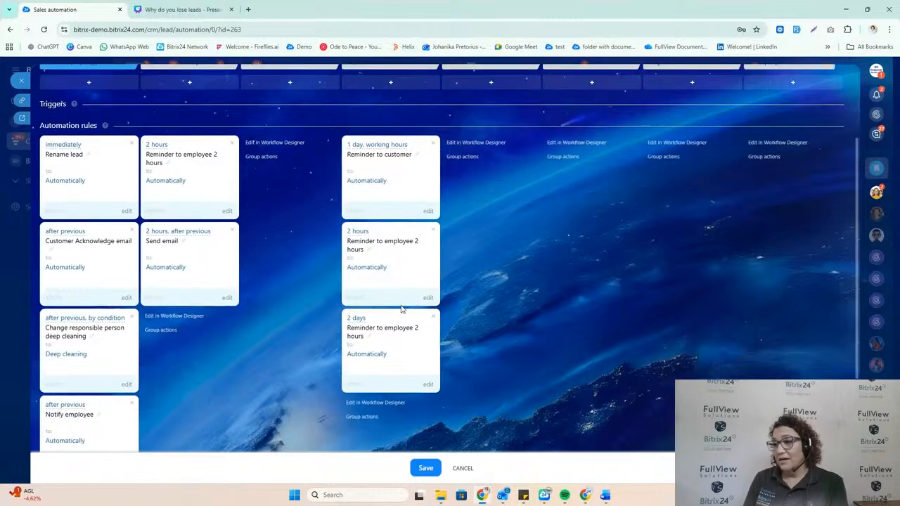
Step: Examine the Quote sent stage's Reminder to customer rule, highlight its Quote Follow-up message text, and close the rule unsaved
scroll(398, 301, down, 1)
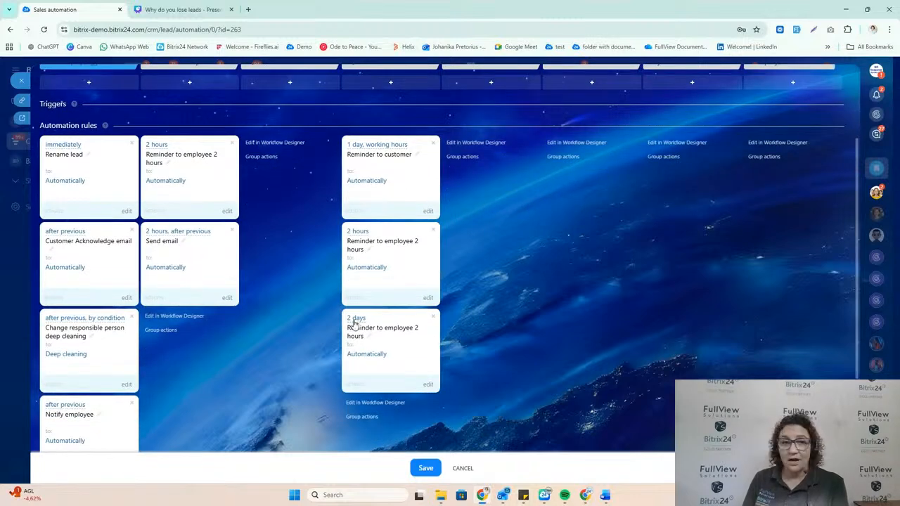
scroll(378, 183, up, 1)
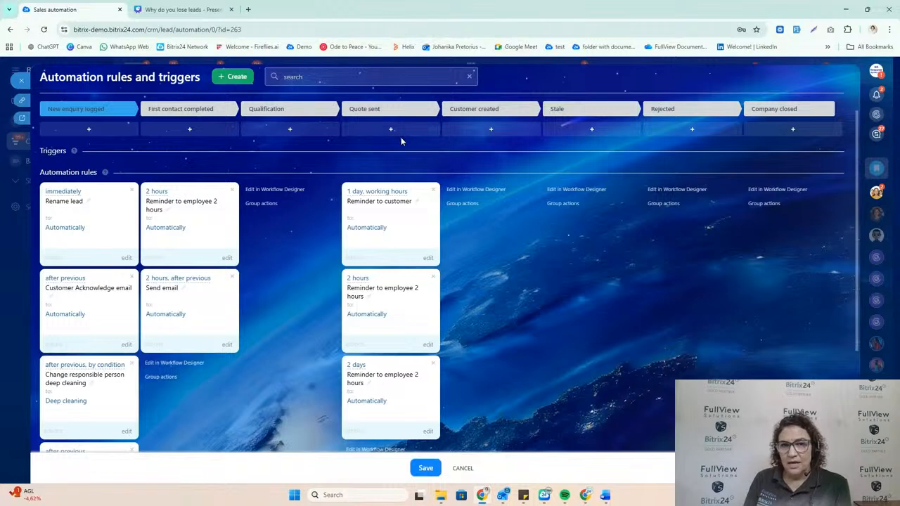
click(428, 258)
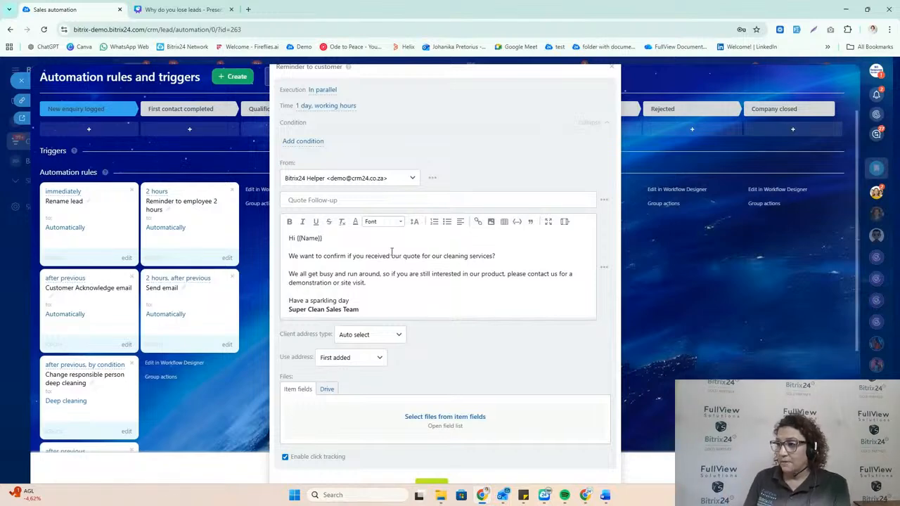
scroll(380, 246, down, 2)
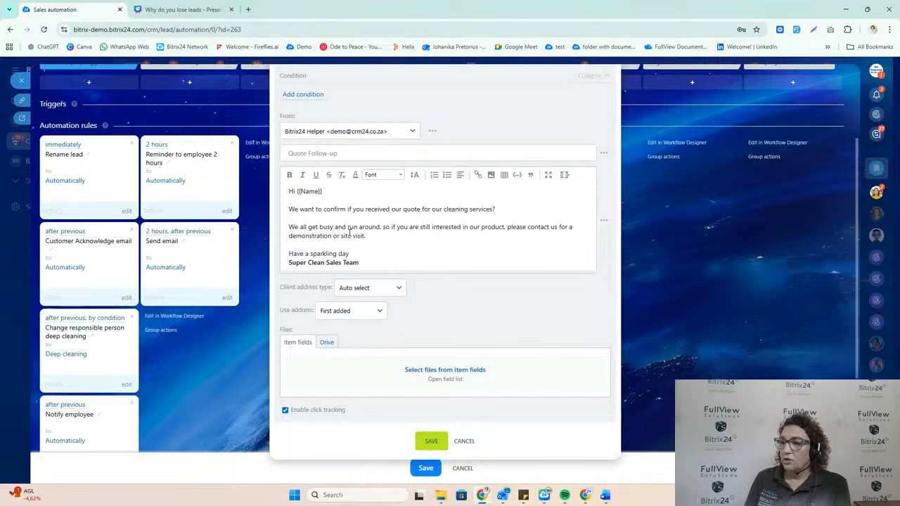
drag(289, 209, 393, 259)
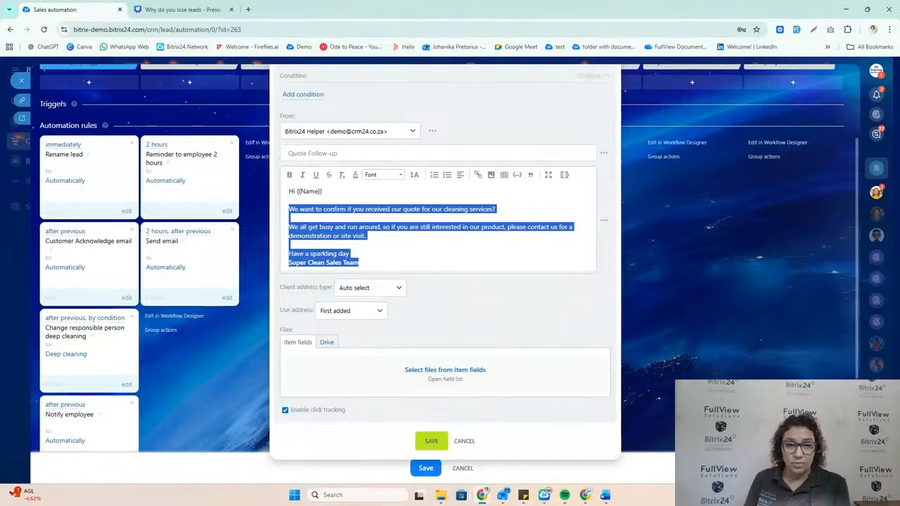
click(473, 443)
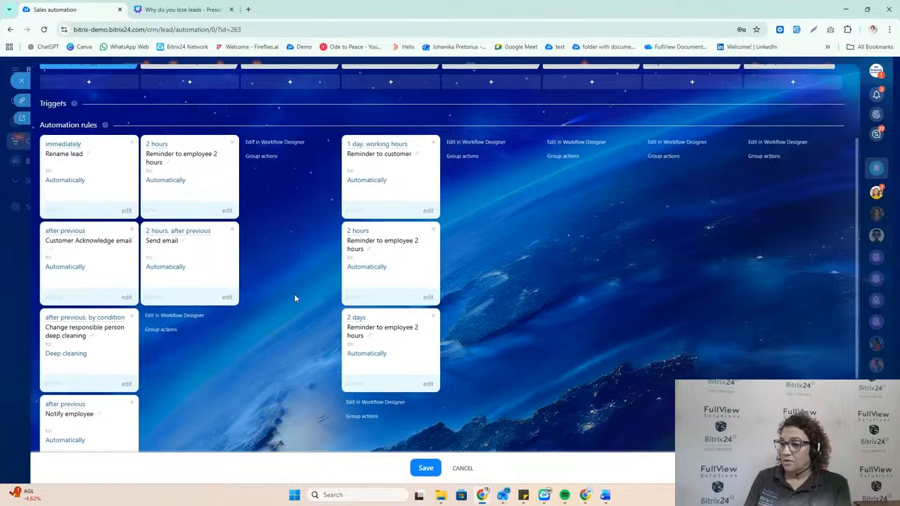
Step: Discard the unsaved automation rule changes, then close the automation rules and the lead card to return to the leads board
scroll(295, 296, down, 1)
scroll(412, 146, up, 1)
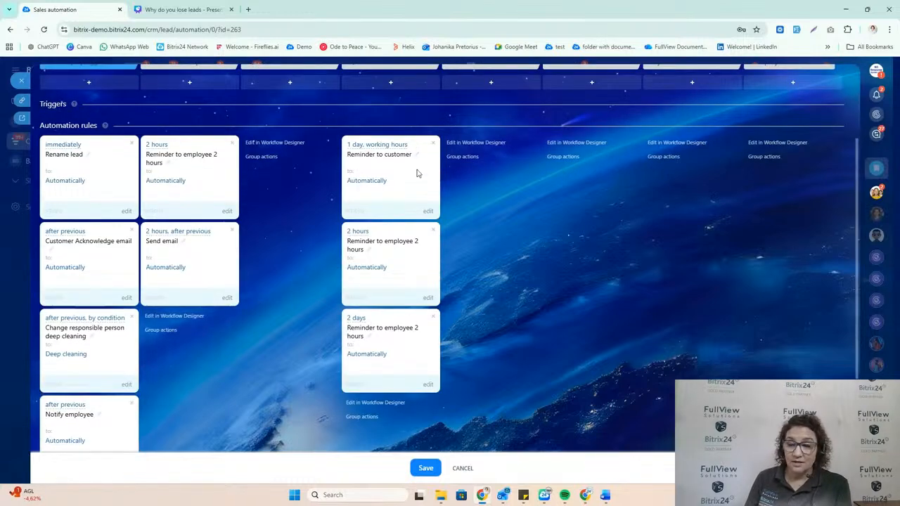
scroll(417, 347, down, 1)
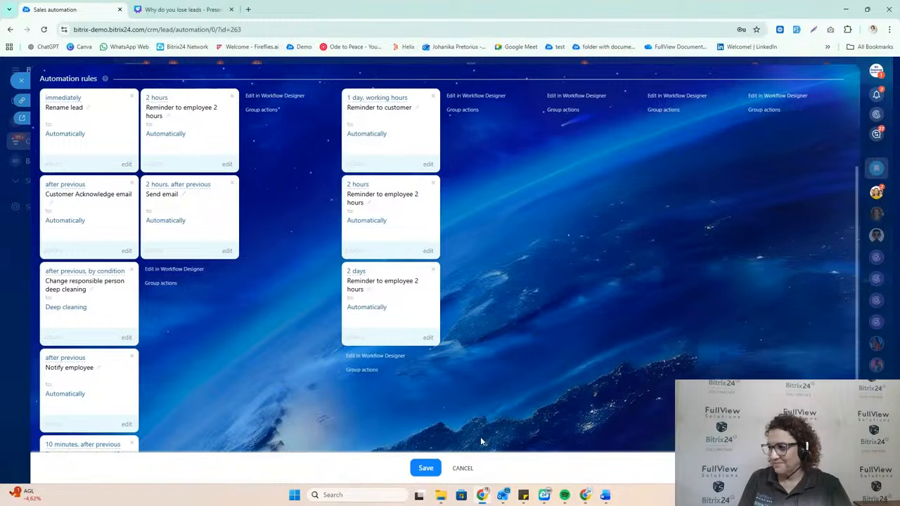
click(463, 469)
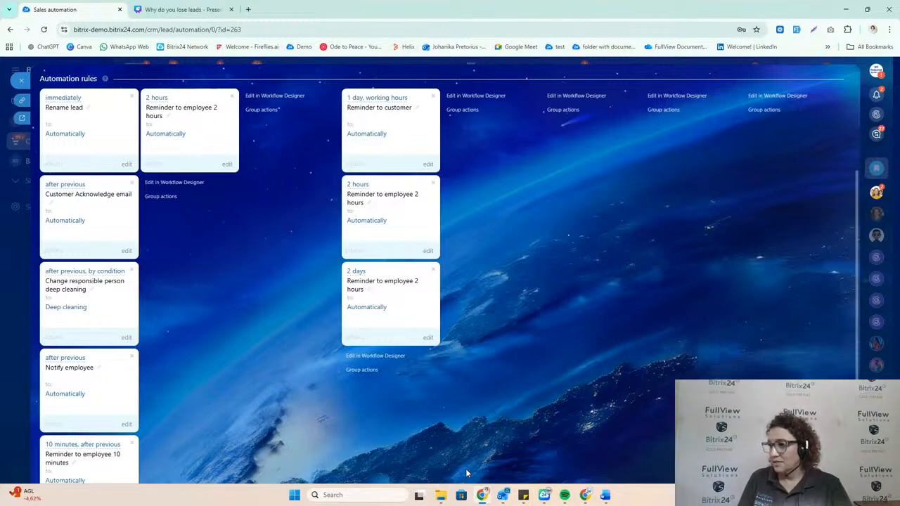
click(22, 83)
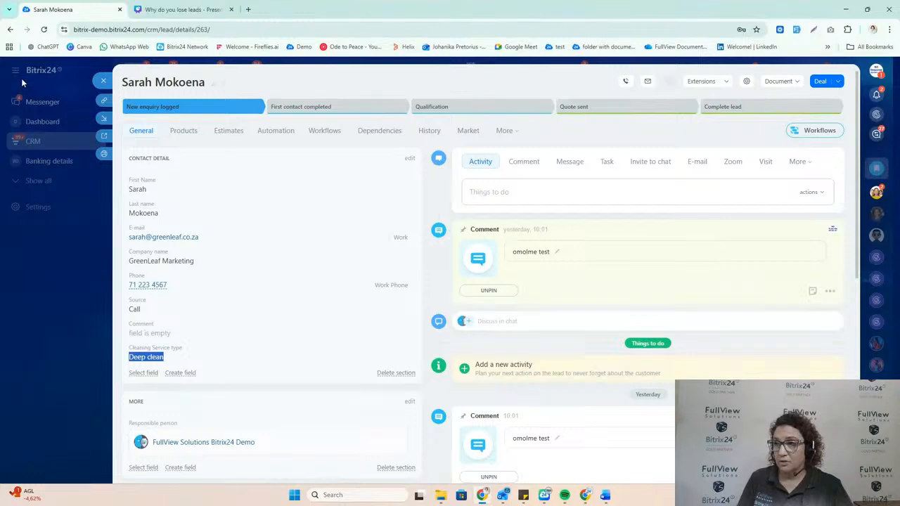
click(103, 81)
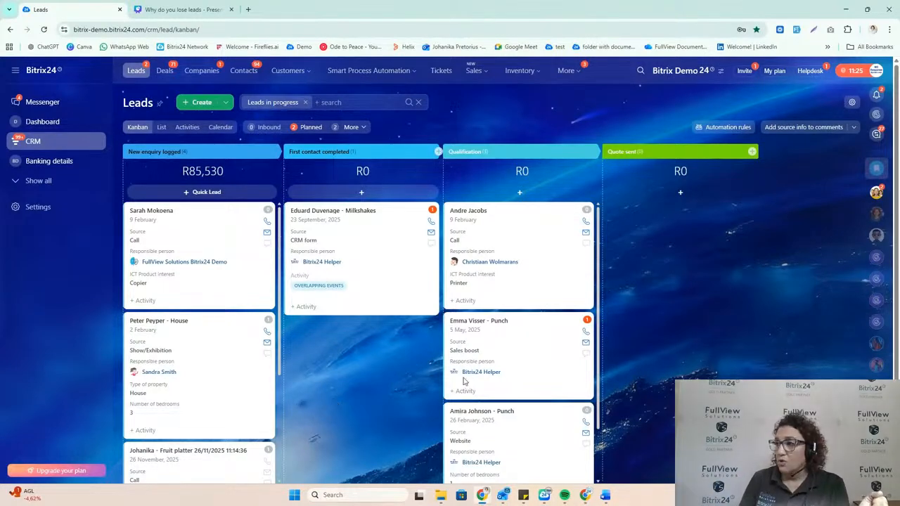
Step: Find the Contact center by searching for "contact", examine its available communication channels, and return to the leads board
click(640, 72)
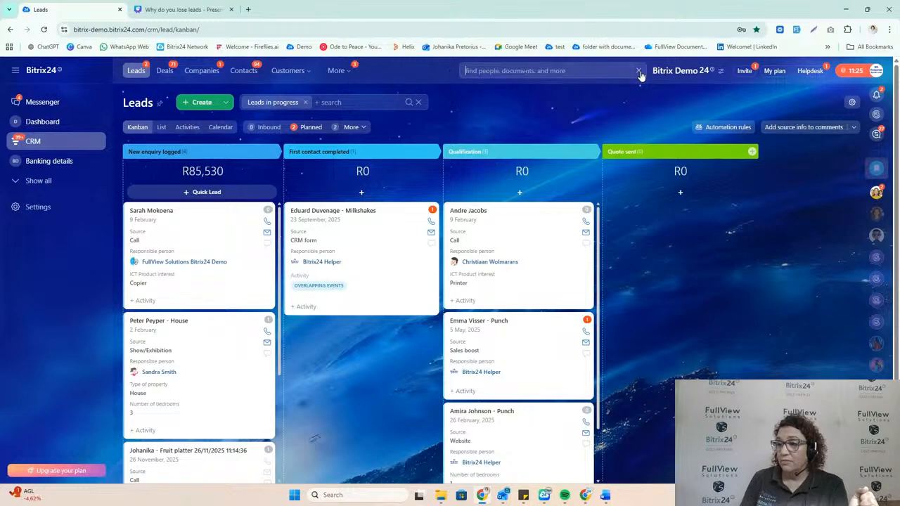
text(contact)
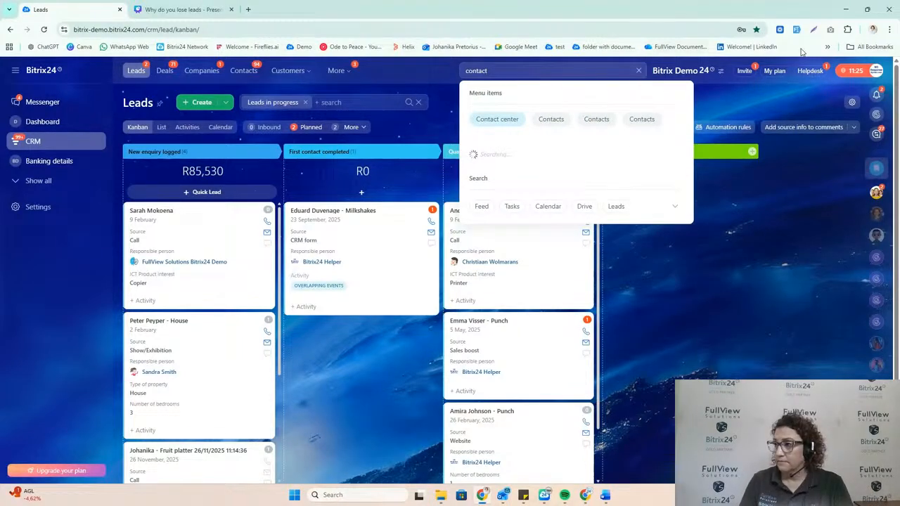
click(508, 121)
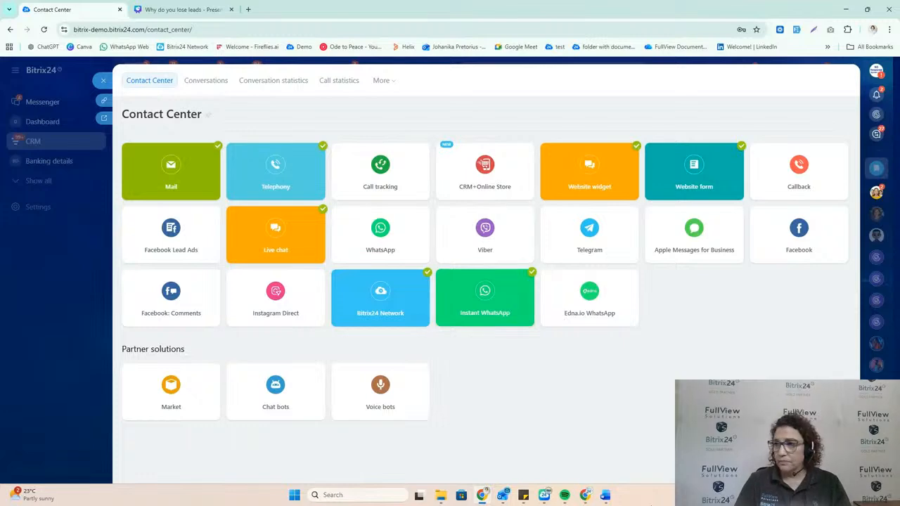
click(104, 80)
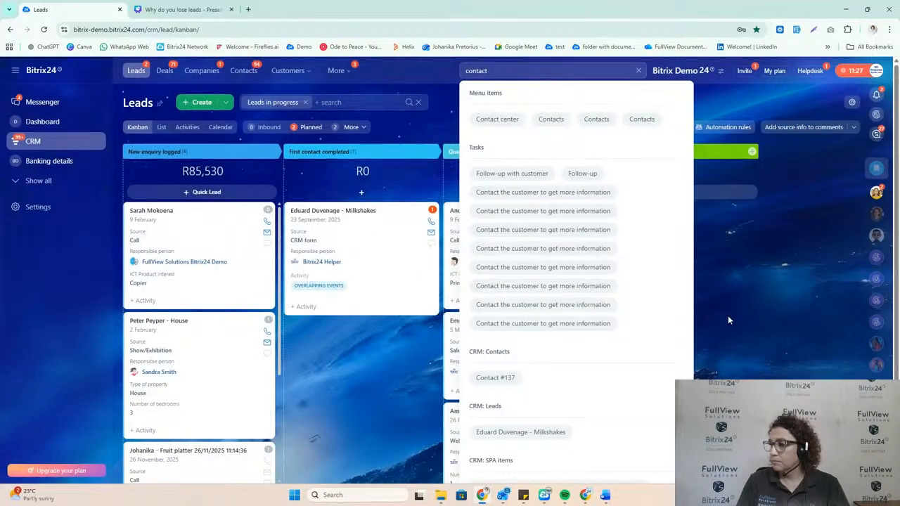
click(729, 315)
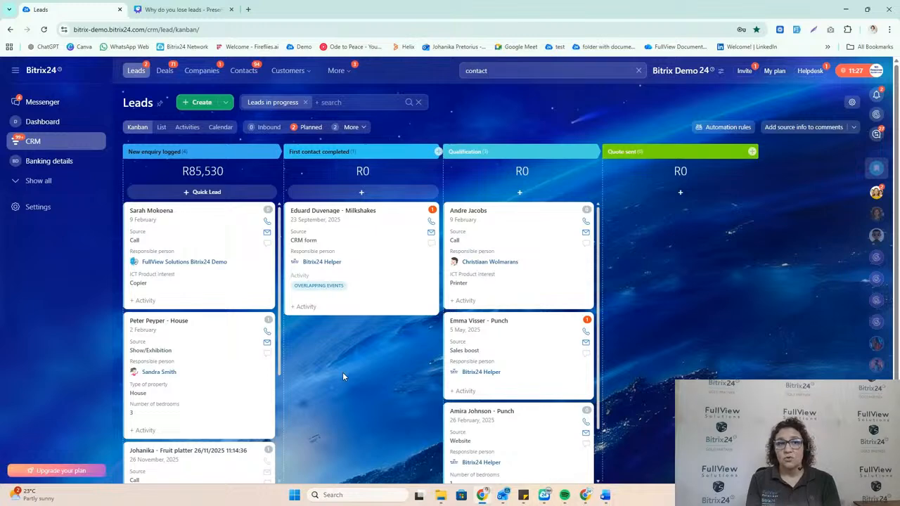
Step: Switch to the "Why do you lose leads" presentation in Canva, present it full screen and go back to the Breakpoints slide
click(181, 9)
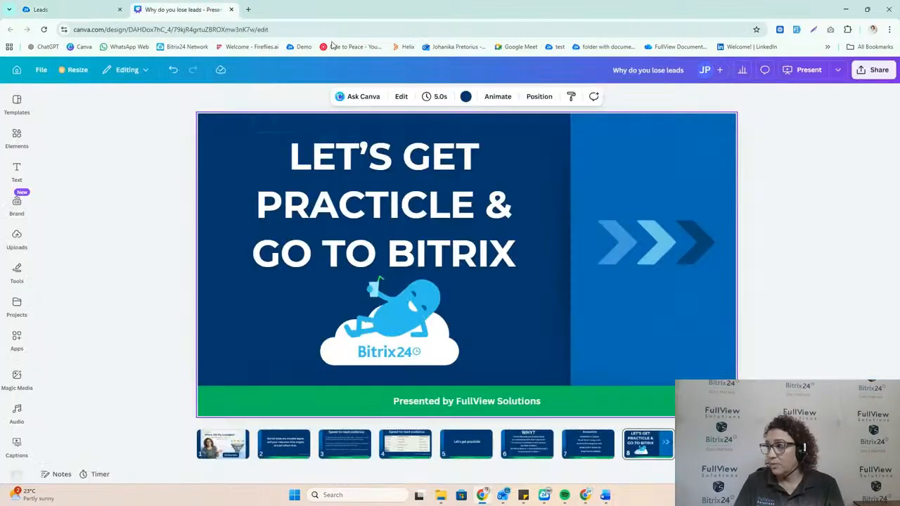
click(874, 70)
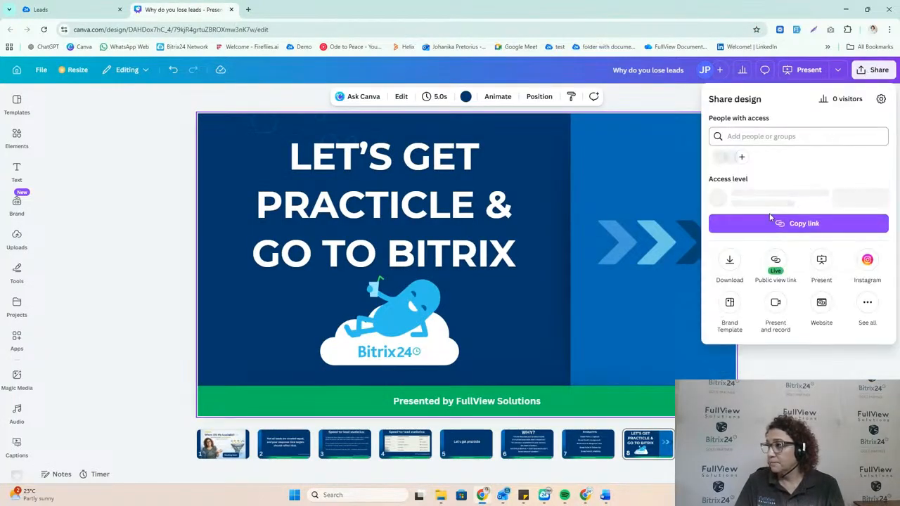
click(791, 77)
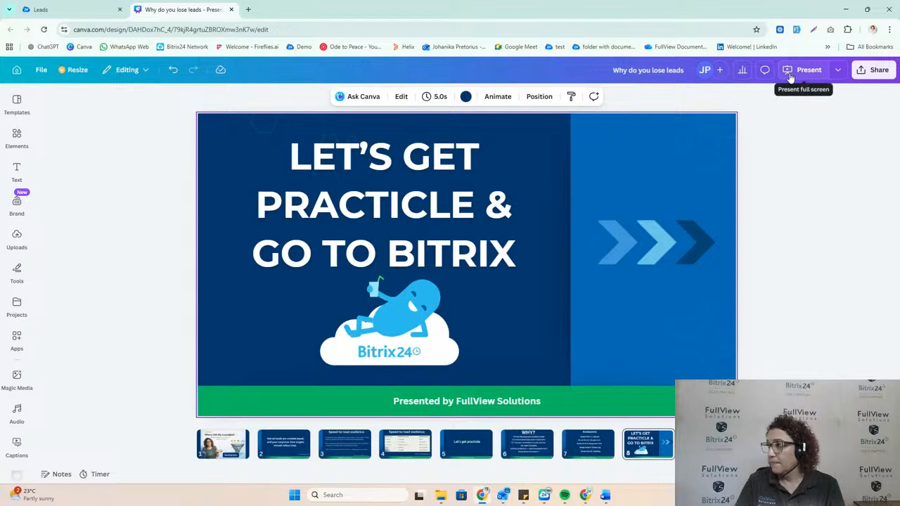
click(790, 77)
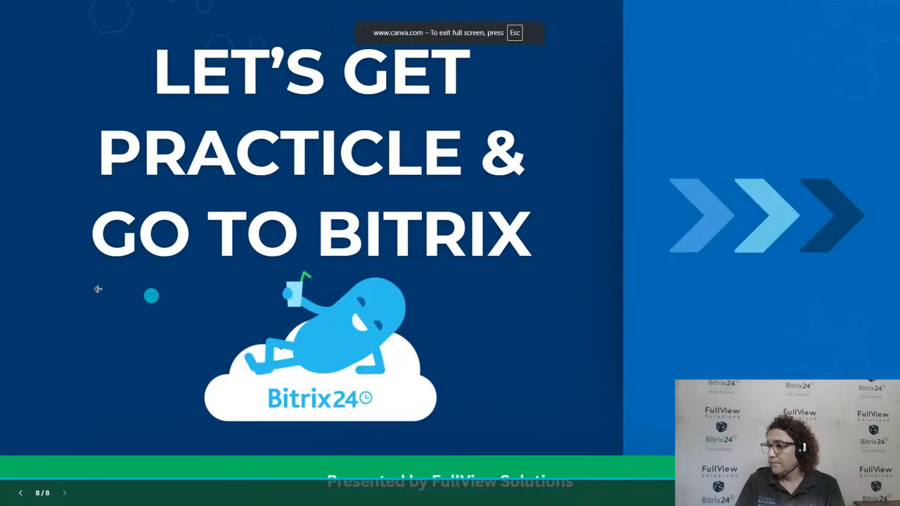
click(28, 281)
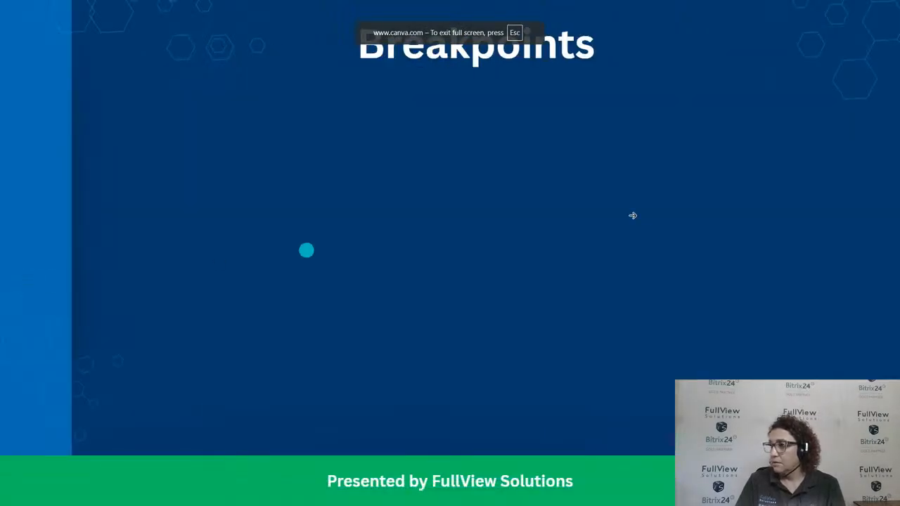